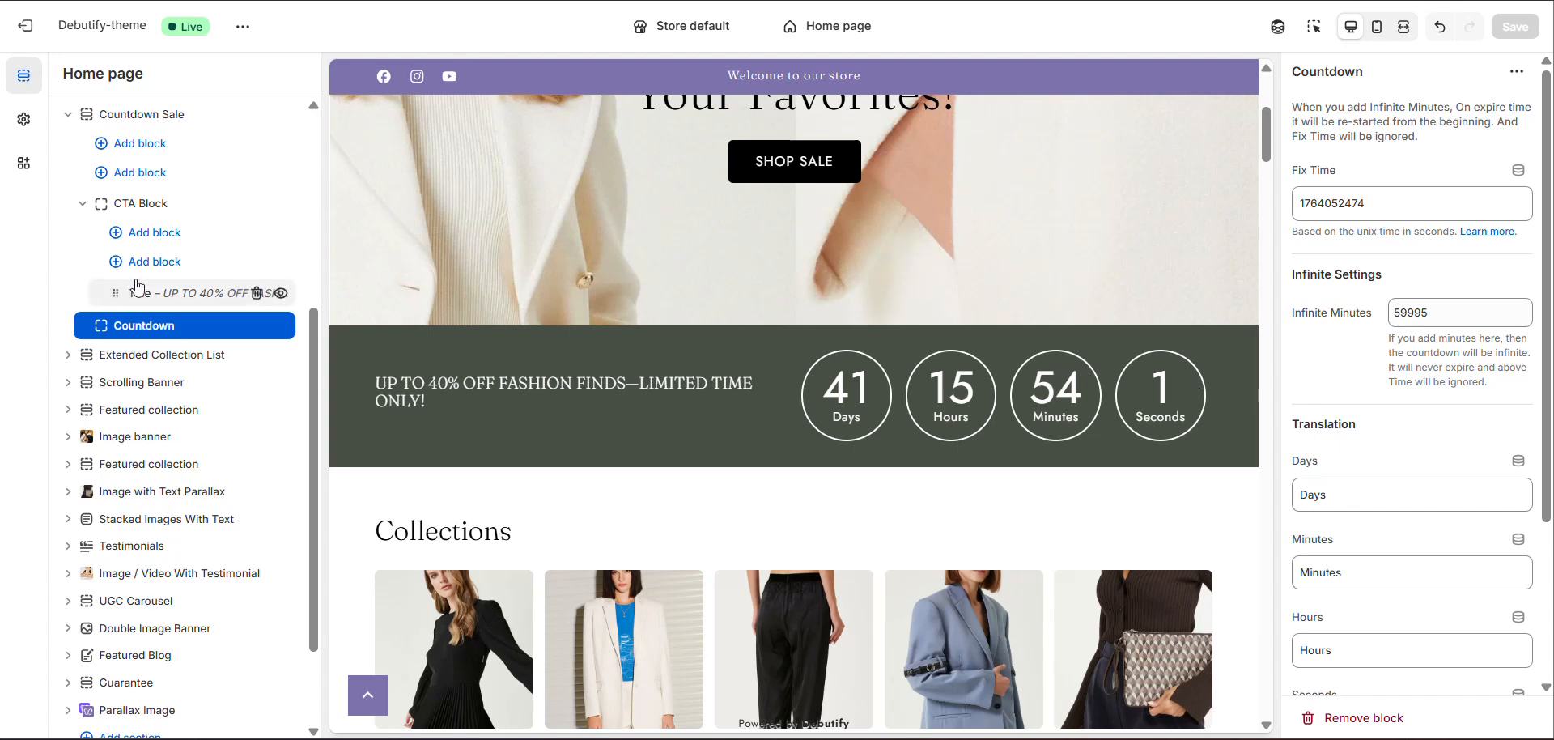
- Review the settings of the Countdown Sale section and its Title block on the home page
{"action": "left_click", "coordinate": [142, 219]}
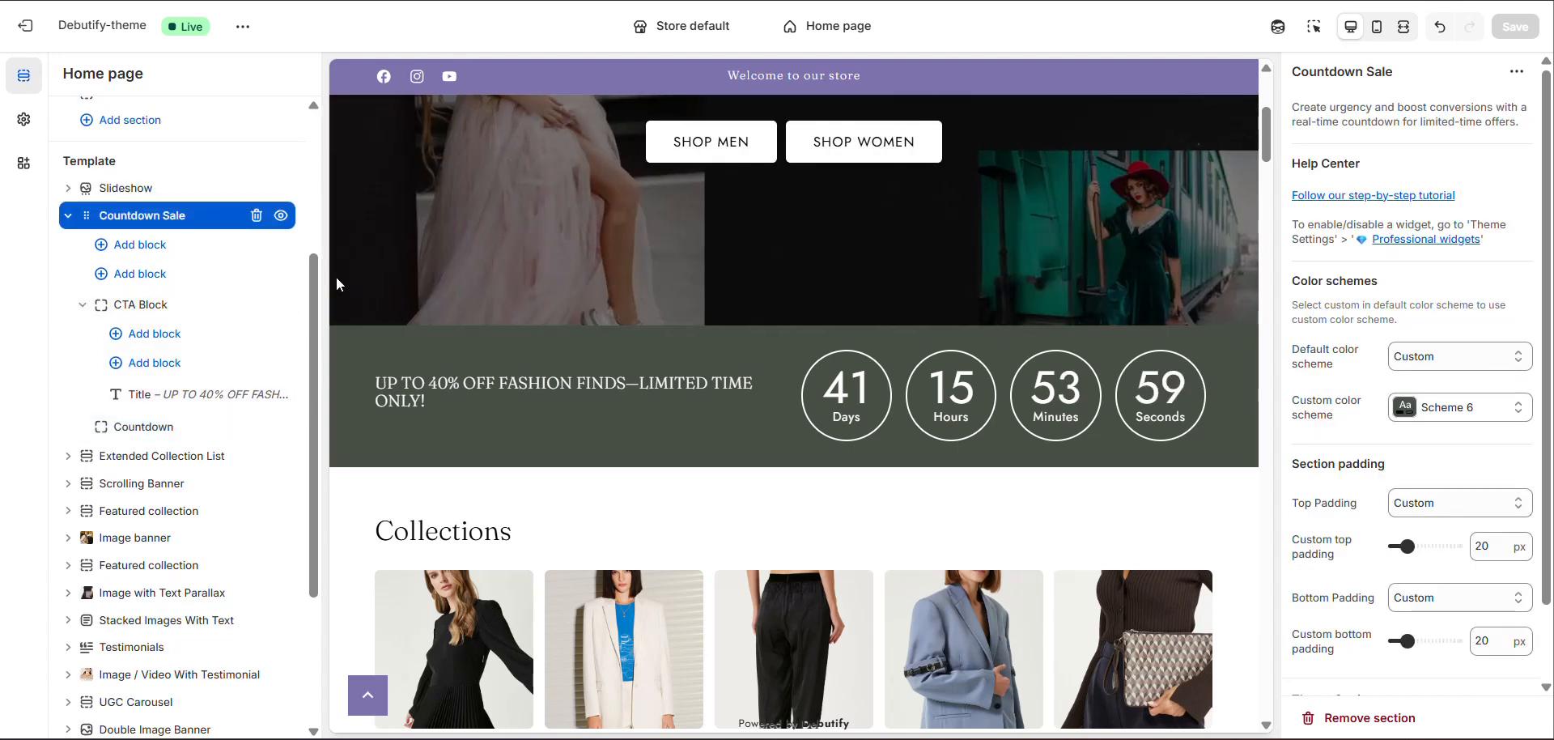
{"action": "scroll", "coordinate": [1486, 338], "scroll_direction": "down", "scroll_amount": 1}
{"action": "scroll", "coordinate": [1487, 339], "scroll_direction": "up", "scroll_amount": 1}
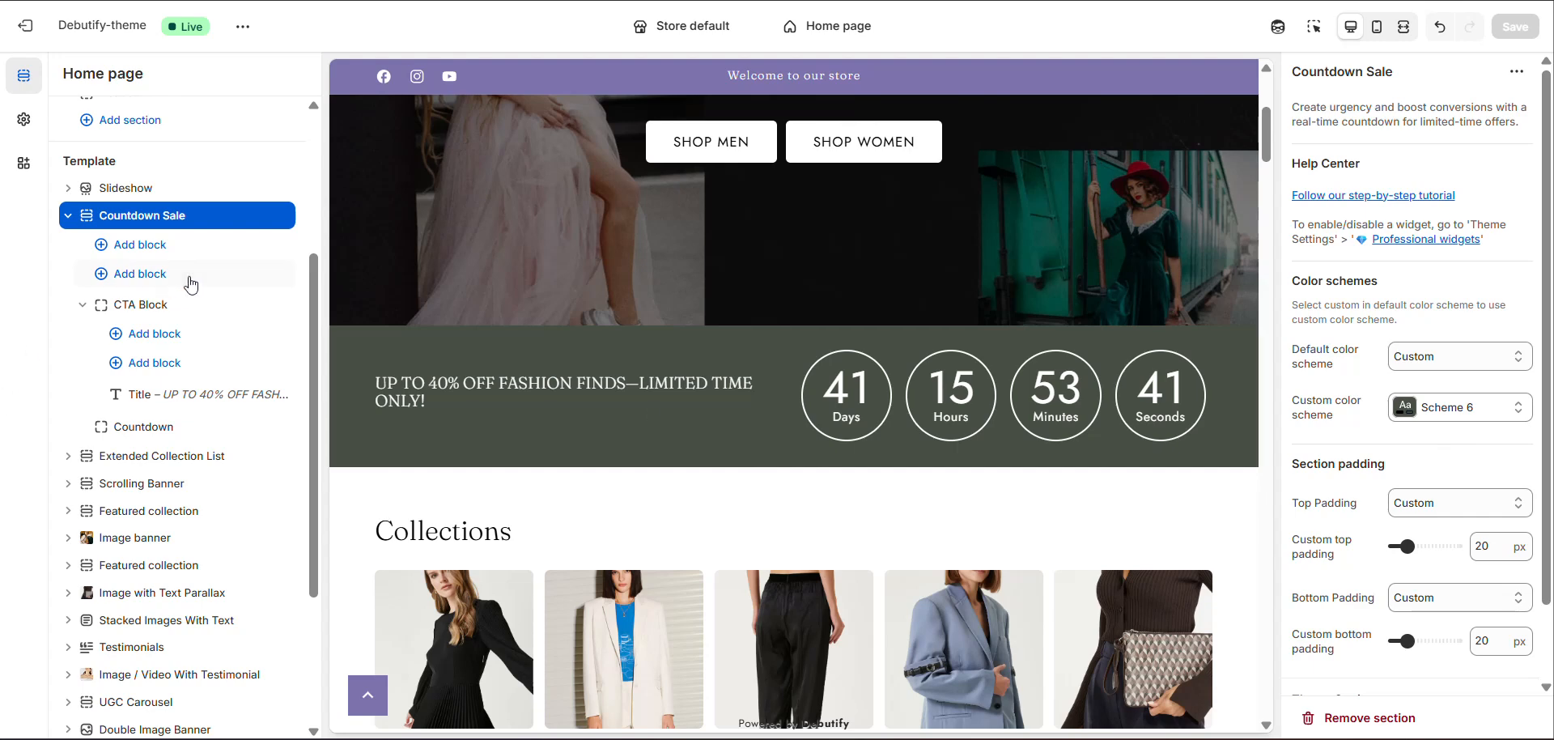
{"action": "left_click", "coordinate": [169, 395]}
{"action": "left_click", "coordinate": [69, 218]}
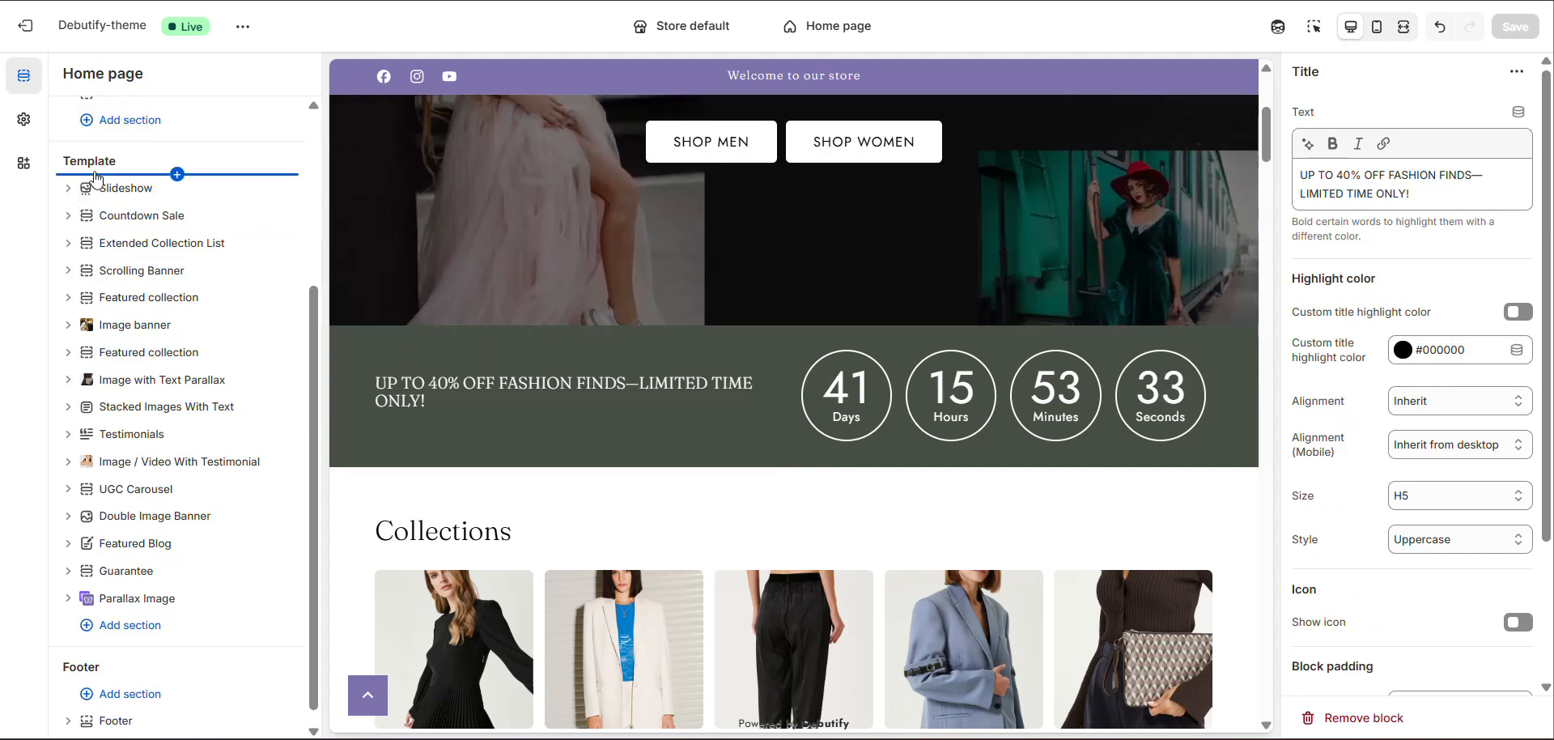
{"action": "left_click", "coordinate": [117, 217]}
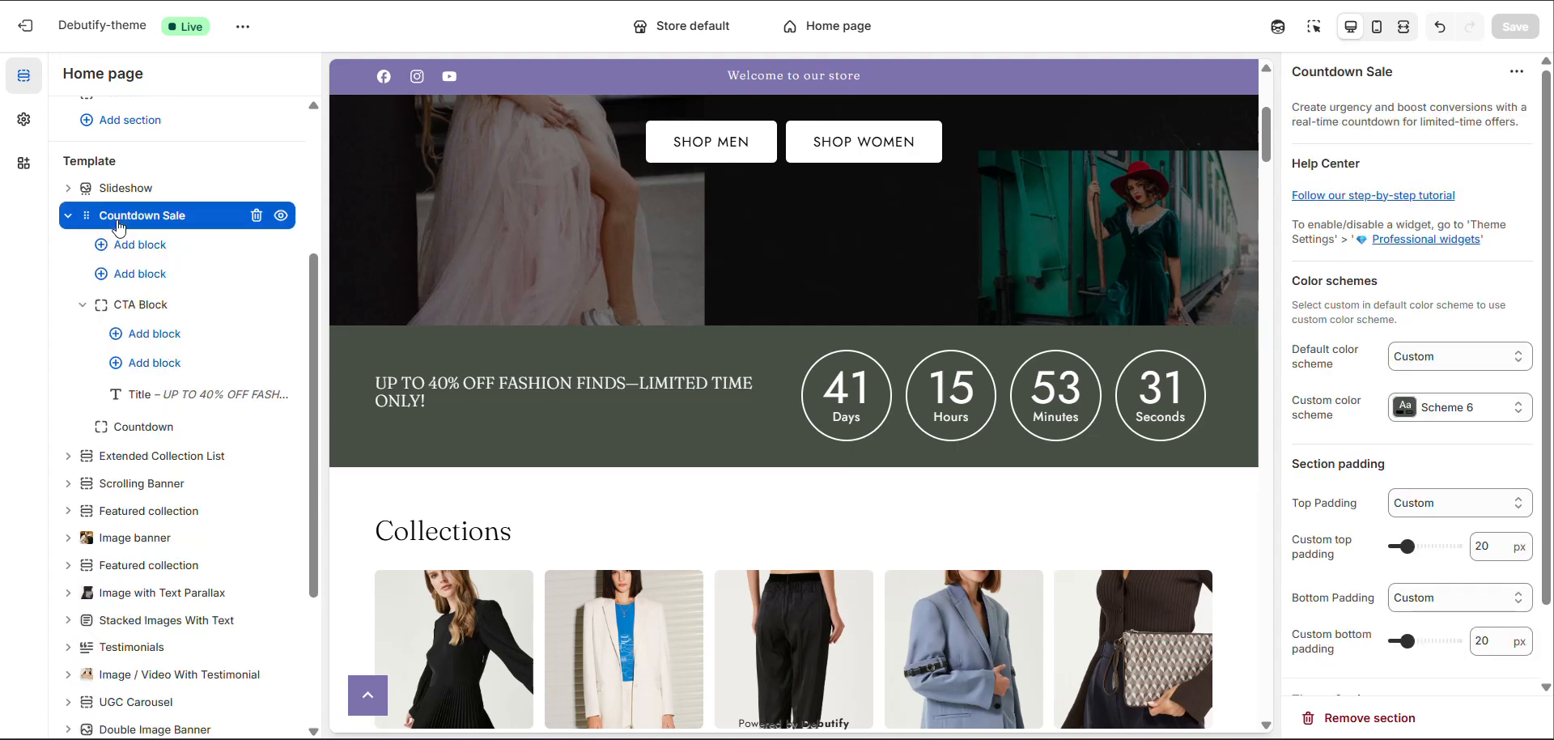
- Check the Countdown Sale toggle among the theme's Professional widgets and return to the home page sections
{"action": "left_click", "coordinate": [1405, 240]}
{"action": "scroll", "coordinate": [108, 383], "scroll_direction": "down", "scroll_amount": 5}
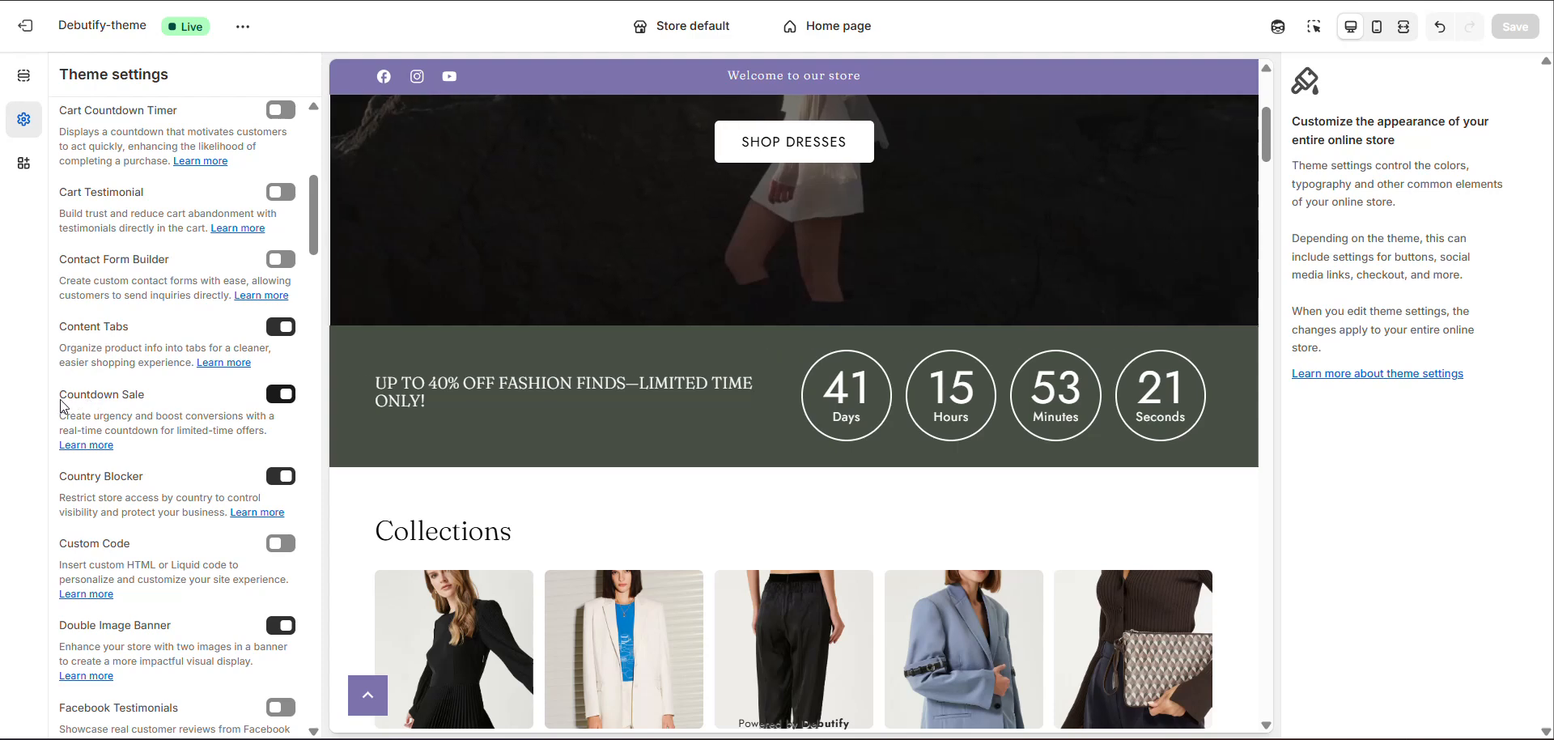
{"action": "left_click", "coordinate": [22, 79]}
- Search the sections that can be added to the template for "coun" and close the list without adding one
{"action": "scroll", "coordinate": [89, 242], "scroll_direction": "down", "scroll_amount": 3}
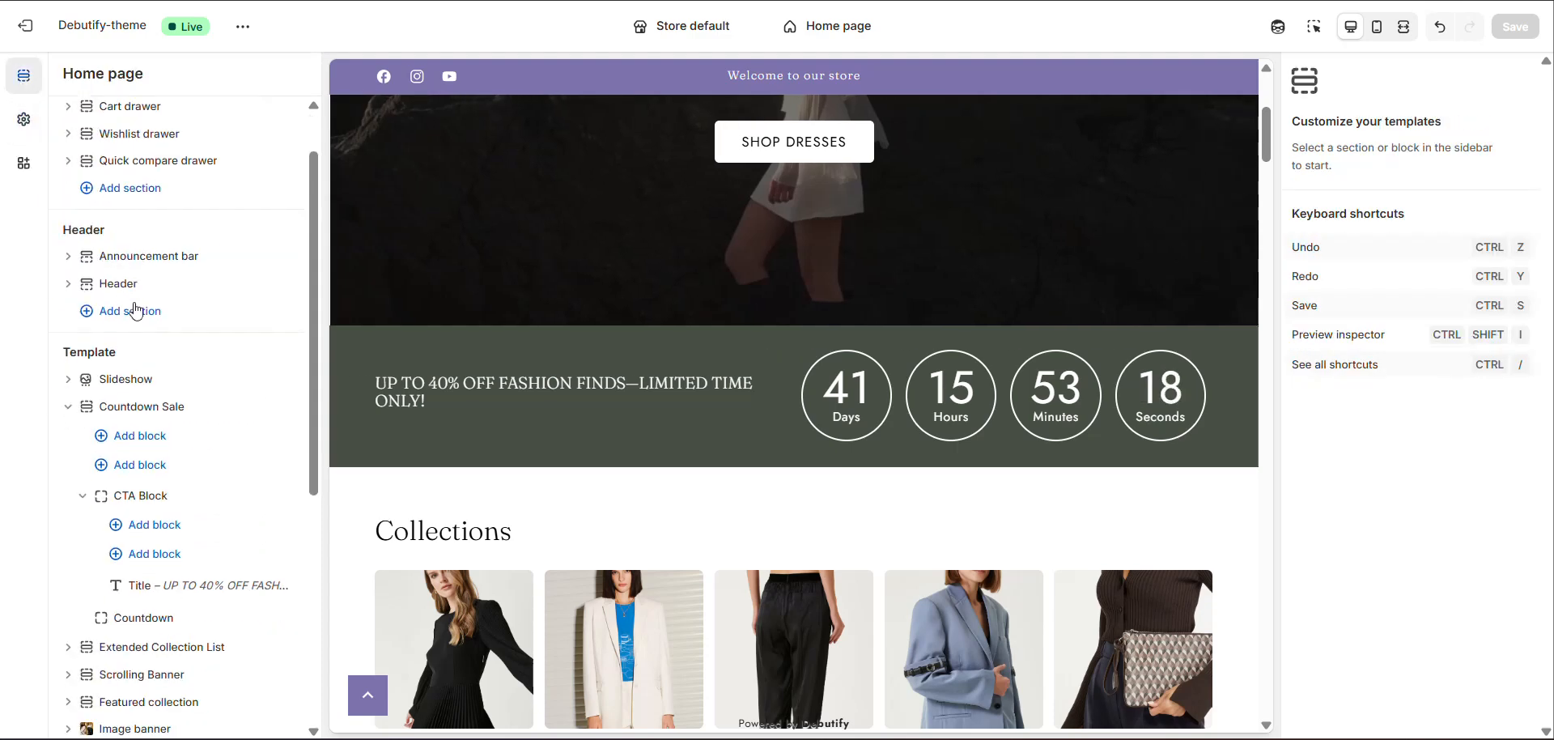
{"action": "left_click", "coordinate": [68, 217]}
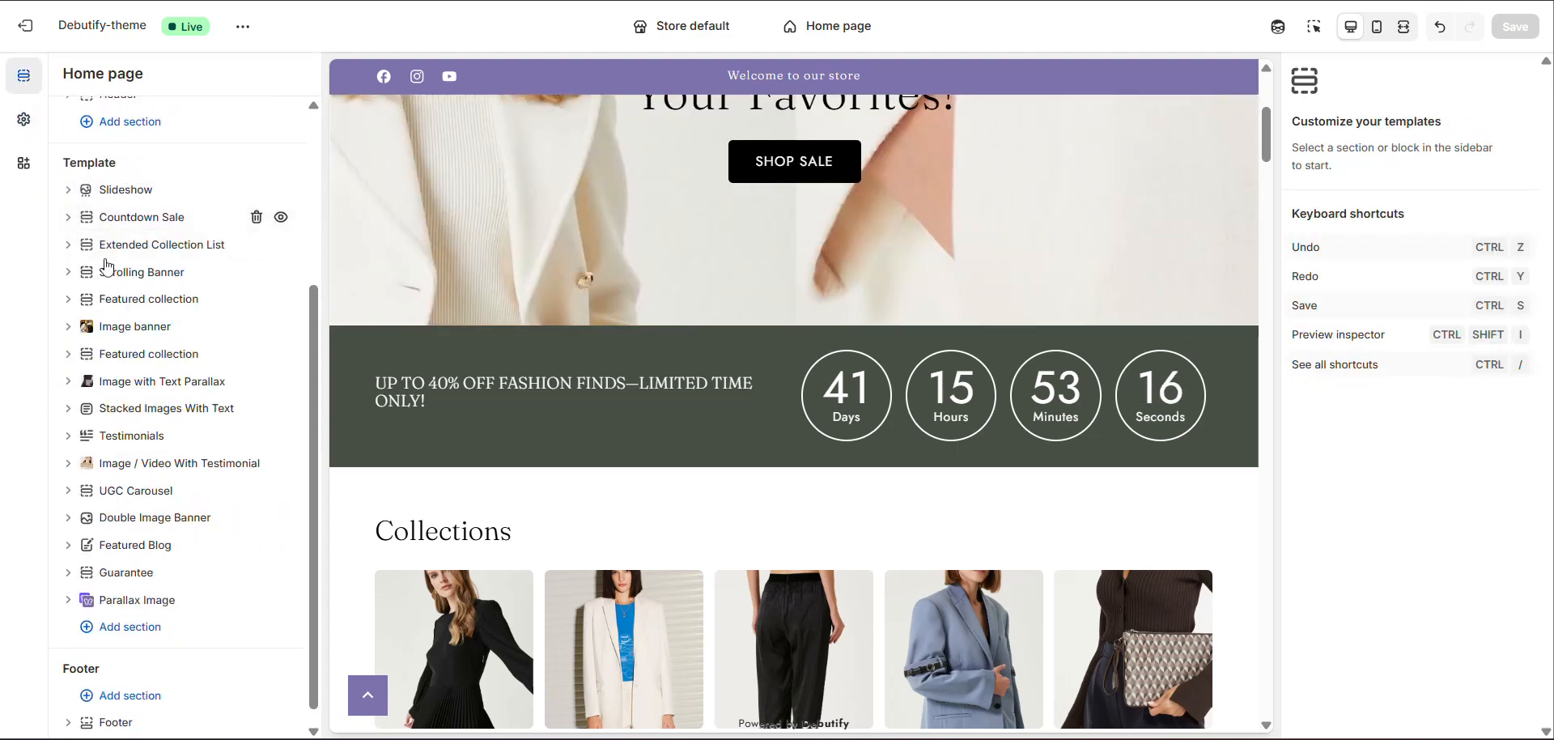
{"action": "scroll", "coordinate": [118, 550], "scroll_direction": "down", "scroll_amount": 1}
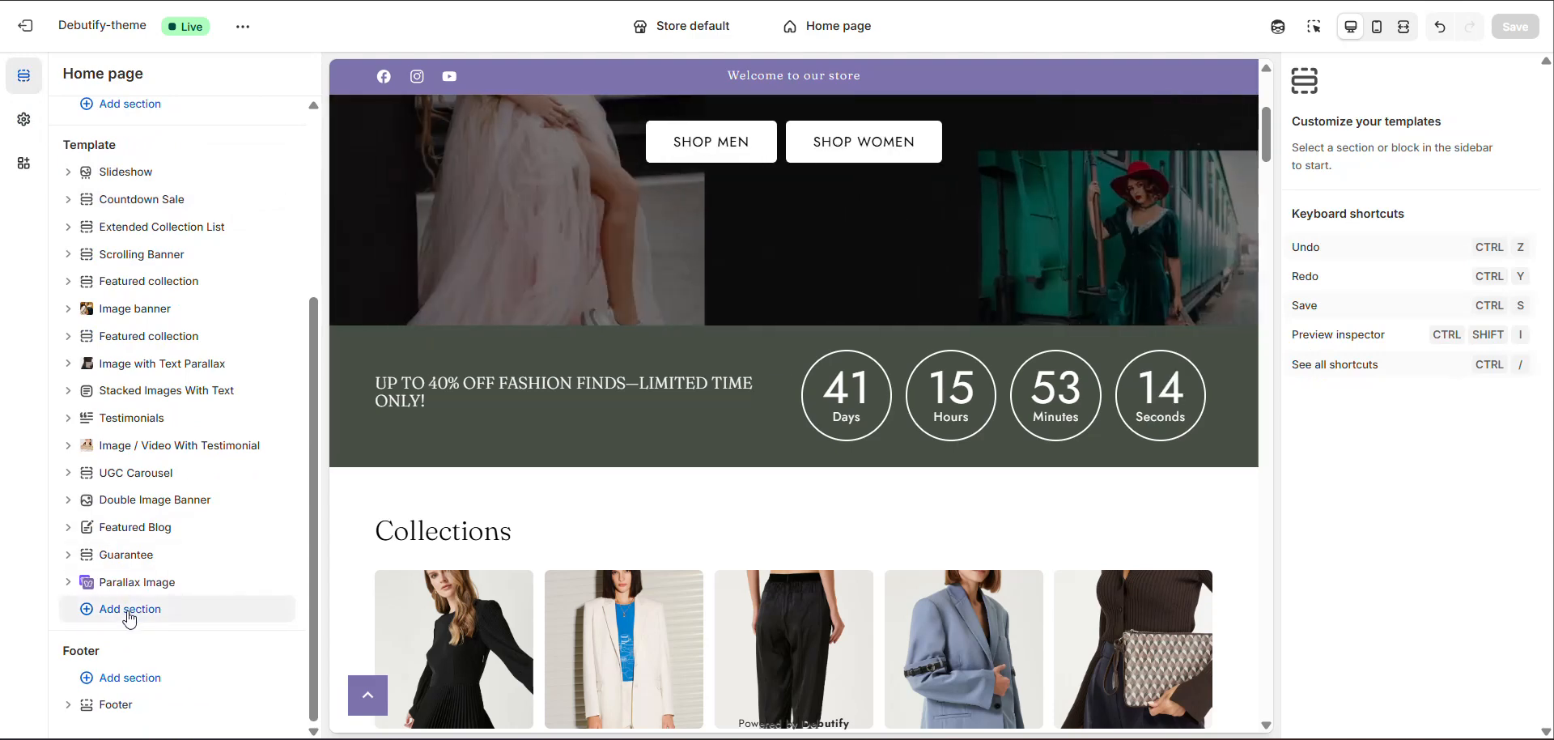
{"action": "left_click", "coordinate": [130, 609]}
{"action": "type", "text": "coun"}
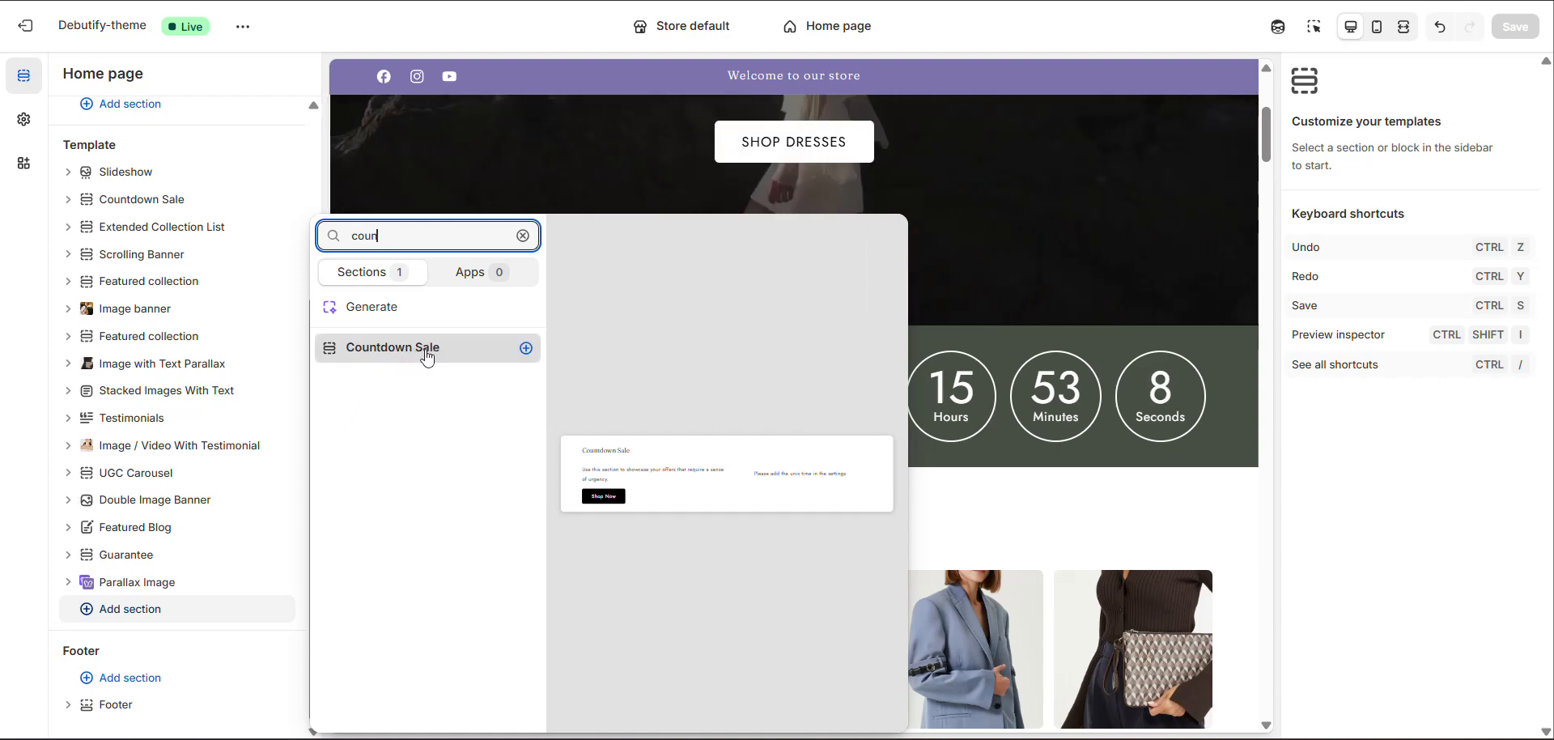
{"action": "left_click", "coordinate": [13, 341]}
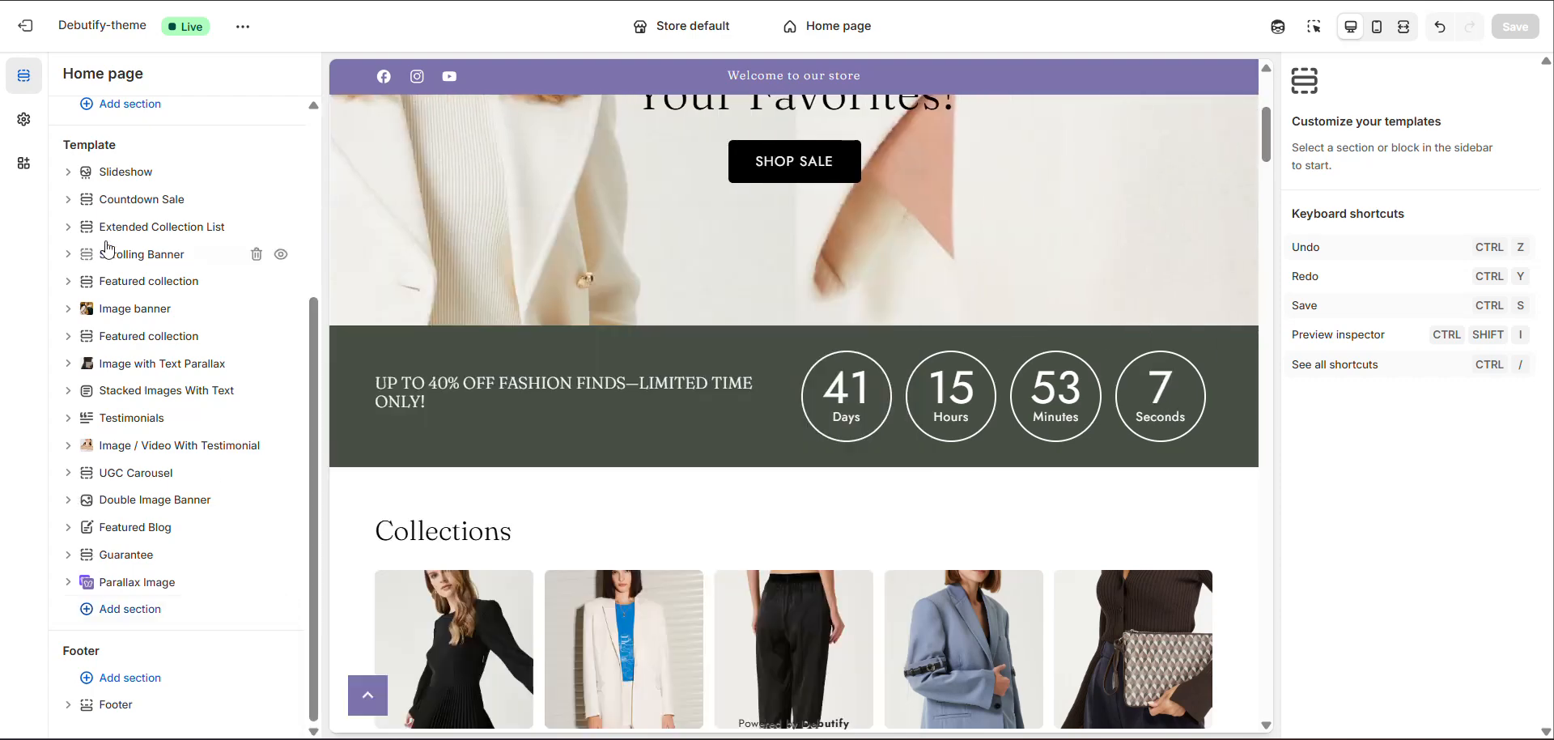
- View the default color scheme options of the Countdown Sale section, keeping Custom selected
{"action": "left_click", "coordinate": [121, 201]}
{"action": "scroll", "coordinate": [1465, 285], "scroll_direction": "down", "scroll_amount": 1}
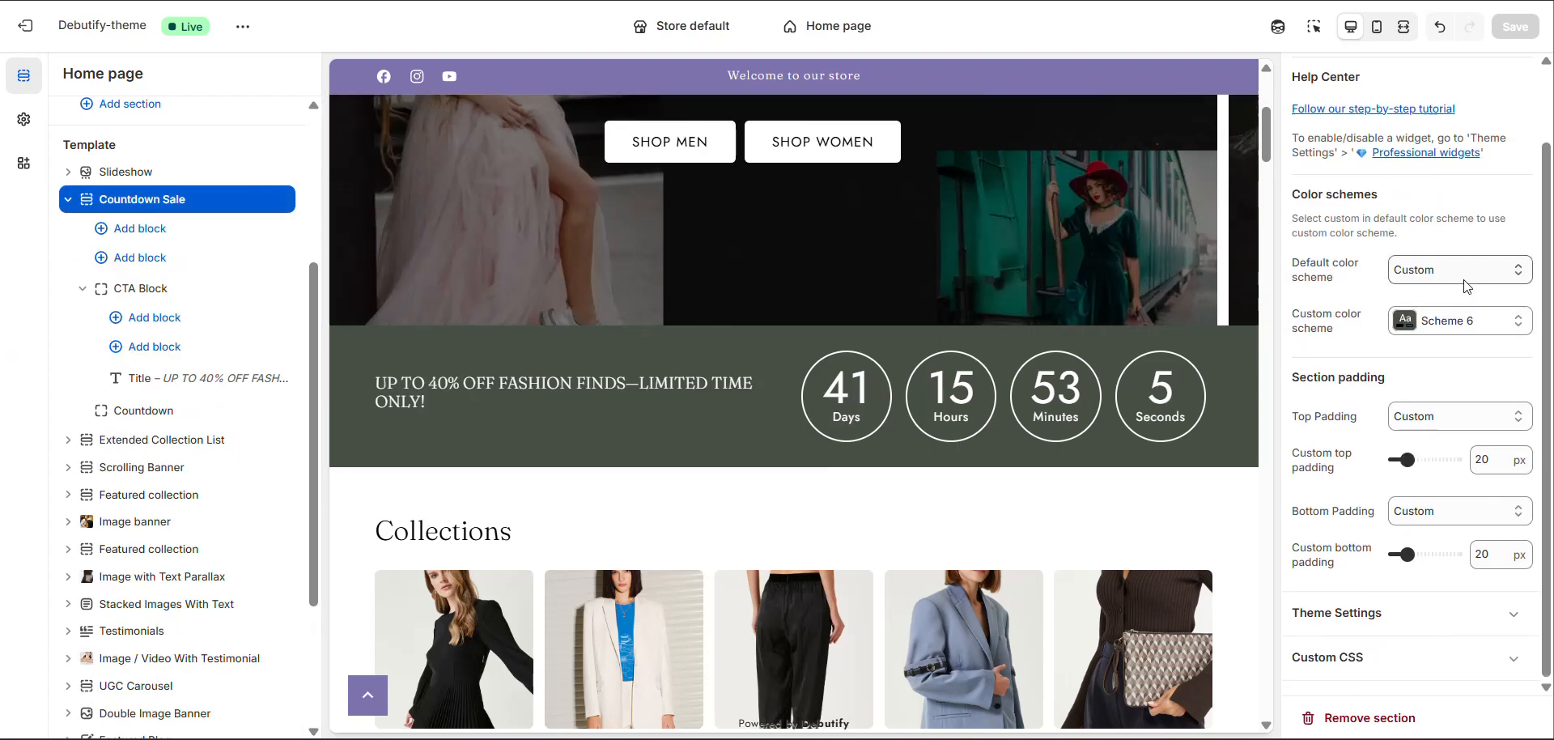
{"action": "scroll", "coordinate": [1451, 261], "scroll_direction": "down", "scroll_amount": 1}
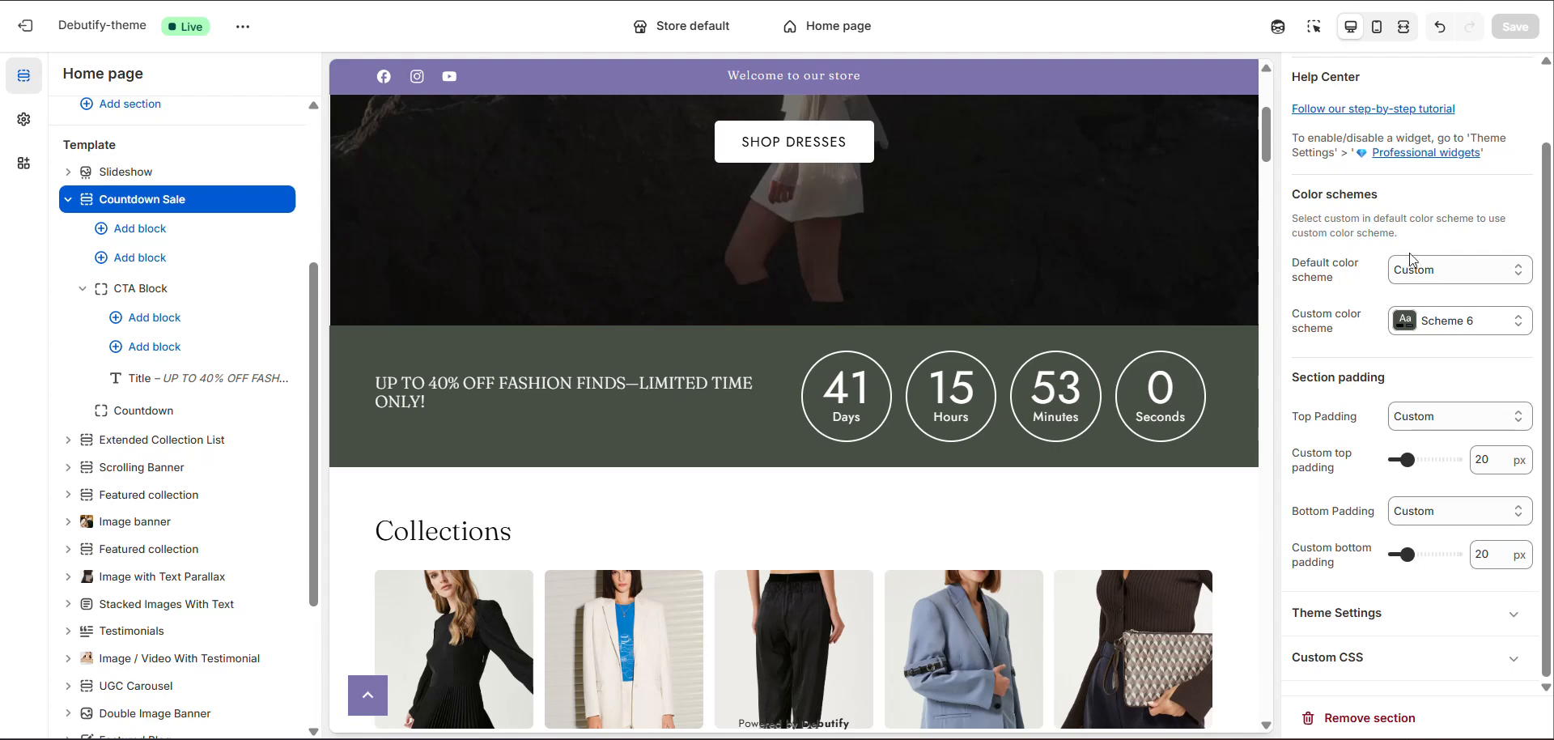
{"action": "left_click", "coordinate": [1412, 267]}
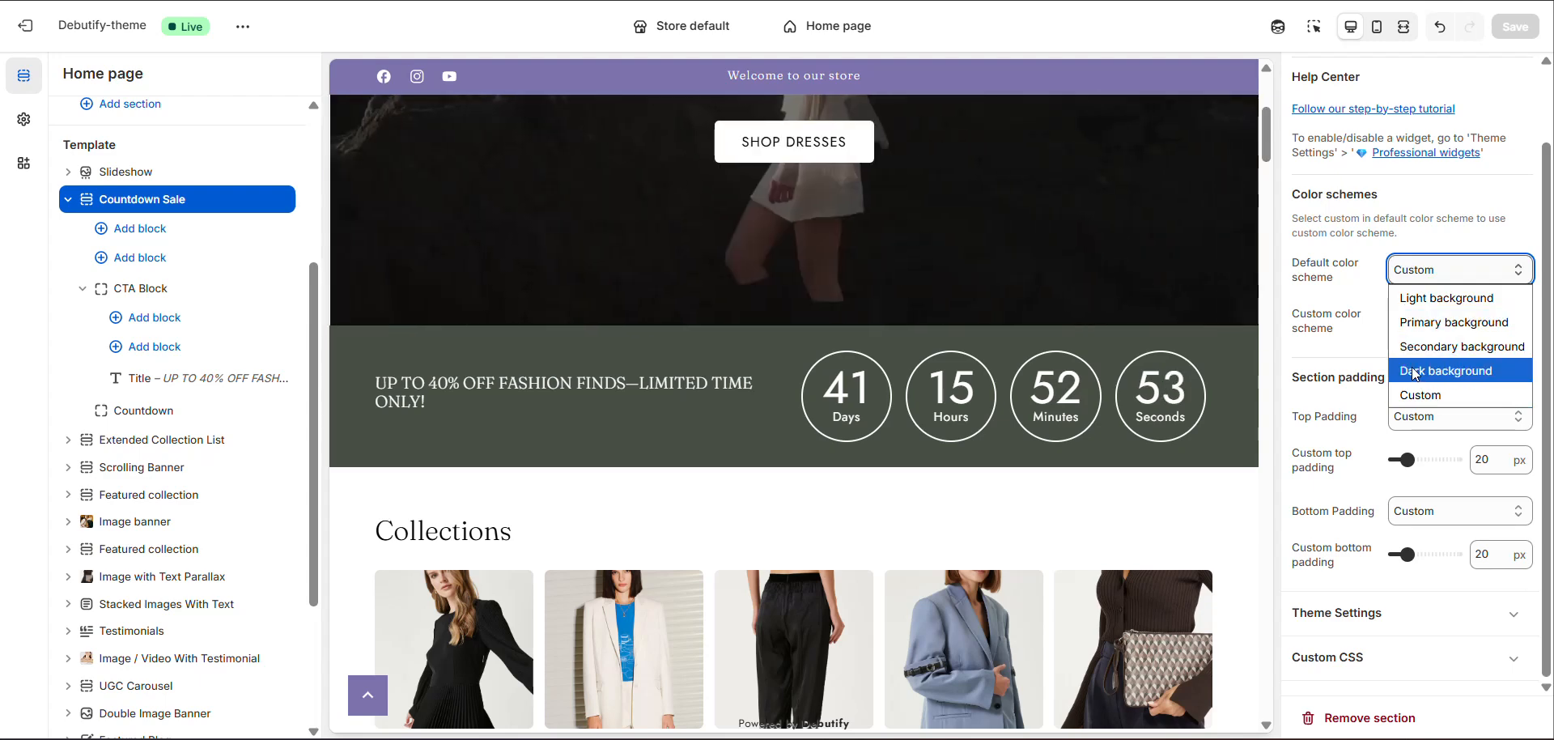
{"action": "left_click", "coordinate": [1439, 396]}
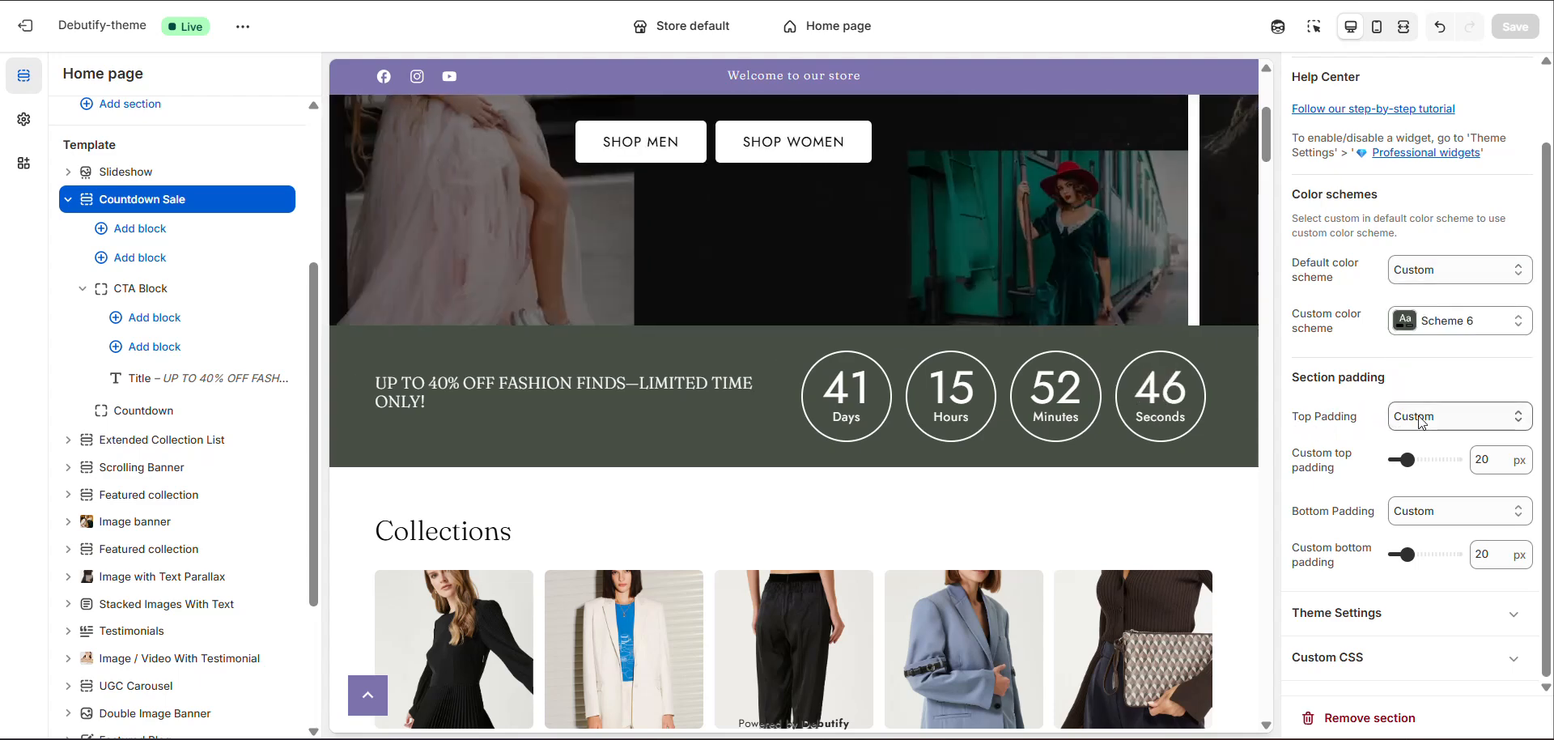
- View the top and bottom padding options of the Countdown Sale section, keeping Custom for both
{"action": "left_click", "coordinate": [1424, 416]}
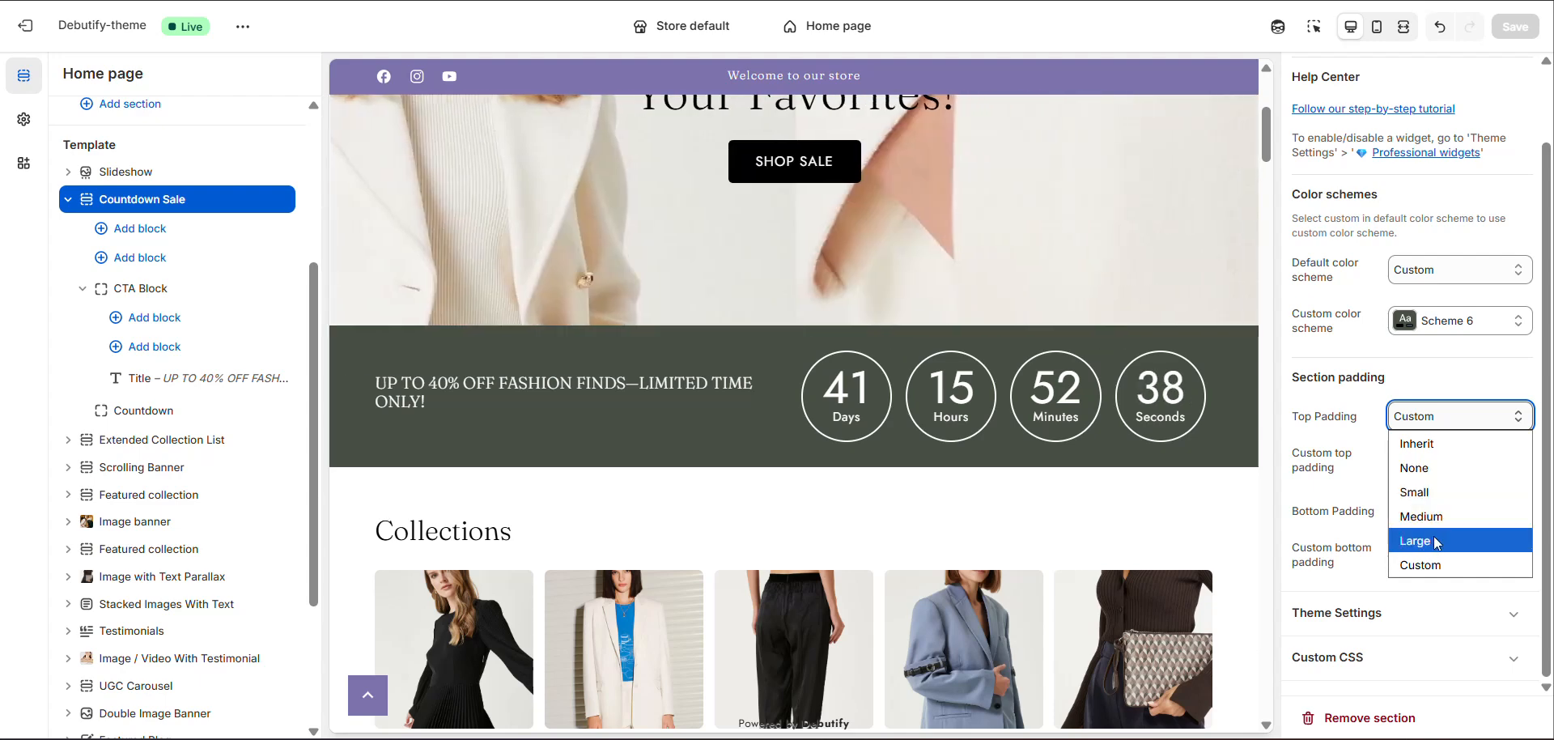
{"action": "left_click", "coordinate": [1437, 565]}
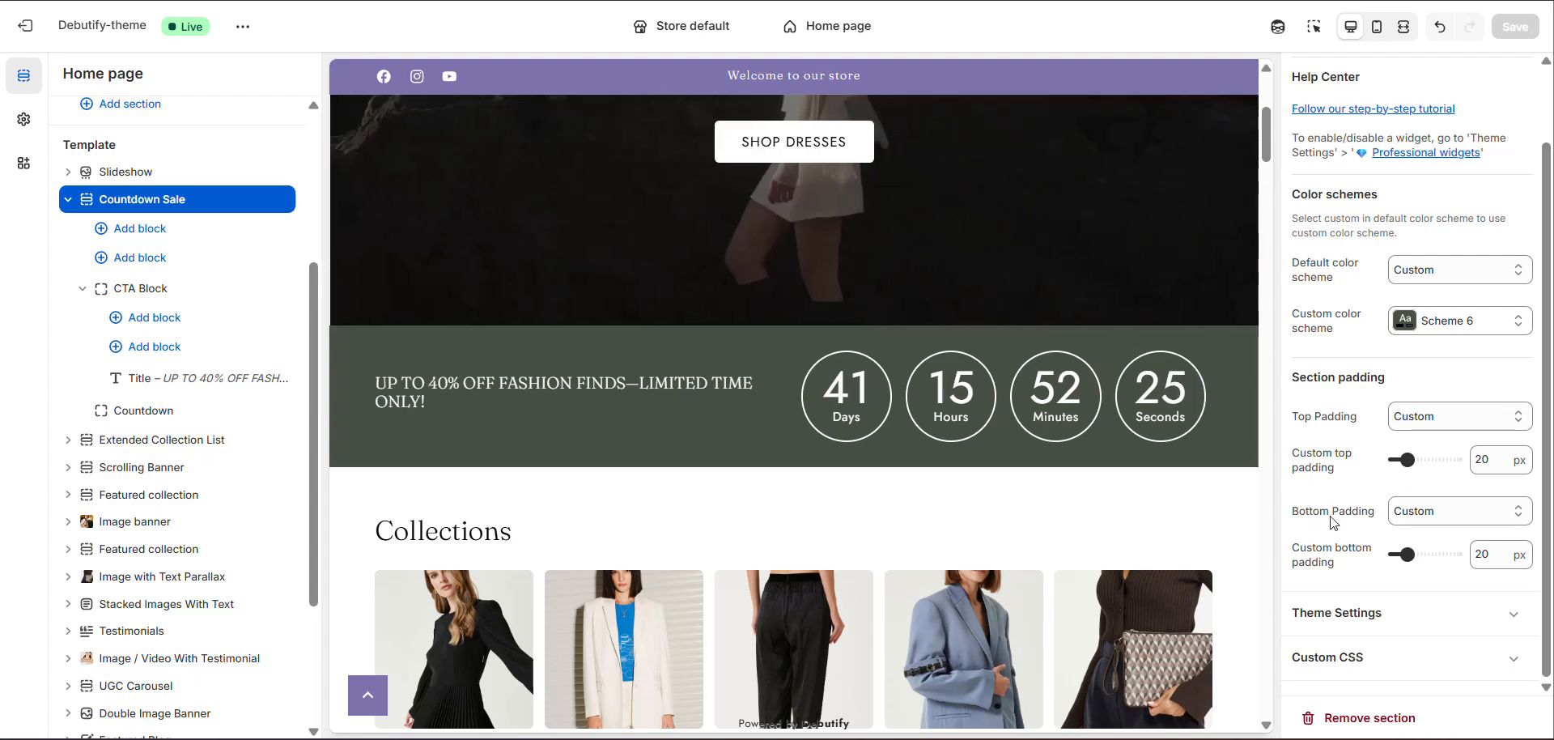
{"action": "left_click", "coordinate": [1416, 510]}
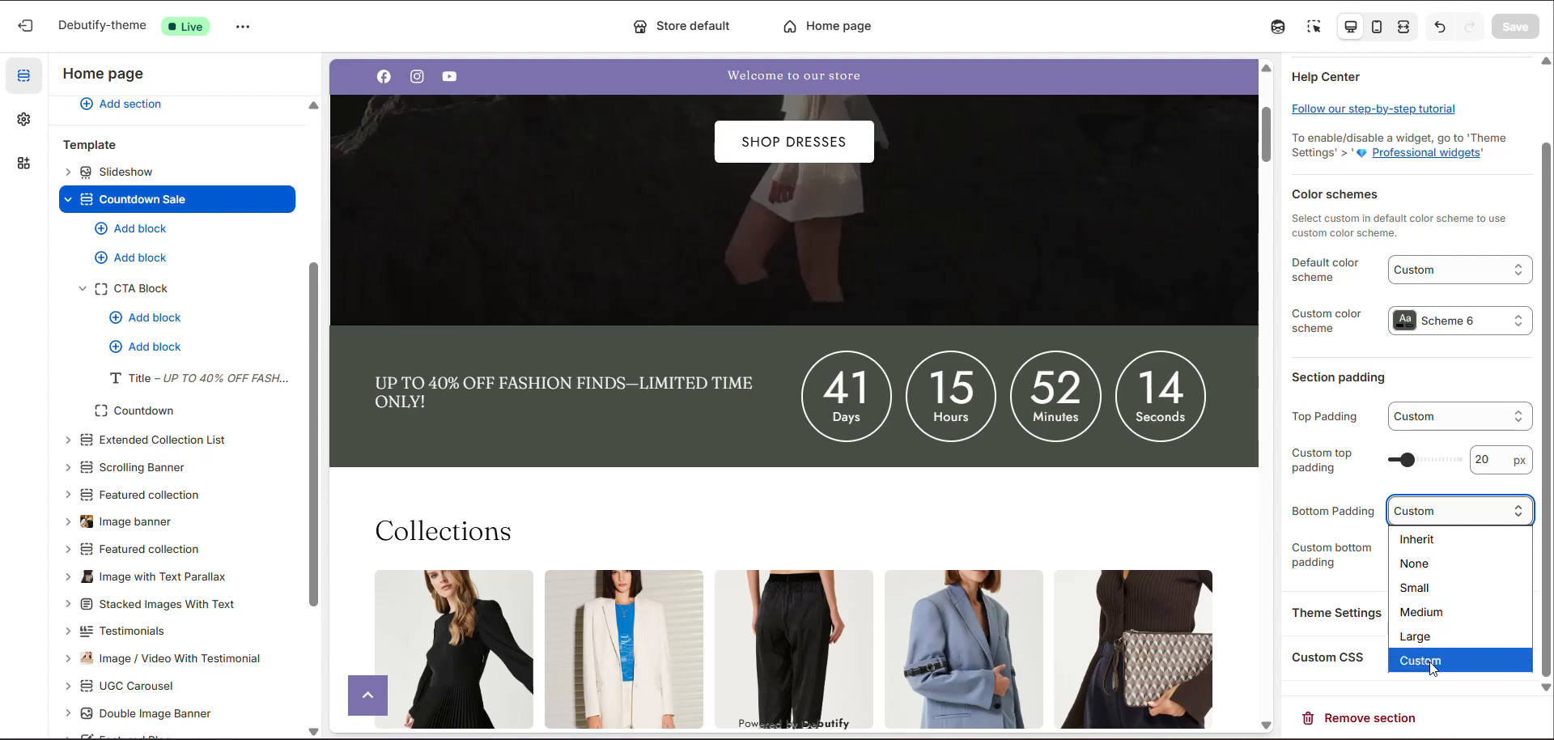
{"action": "left_click", "coordinate": [1292, 589]}
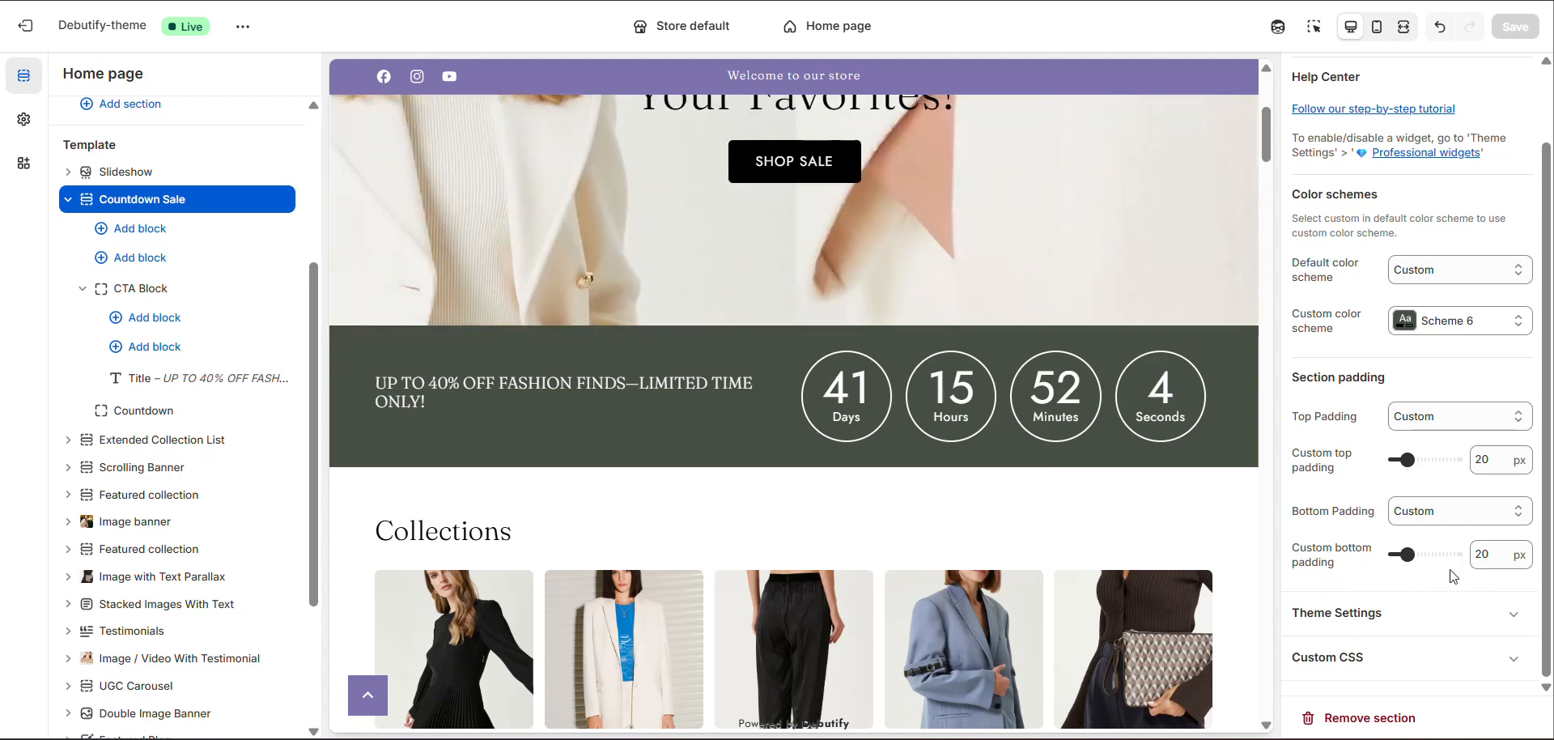
- View the block types available for the CTA Block and examine the Countdown block's time, translation and expire settings
{"action": "left_click", "coordinate": [137, 322]}
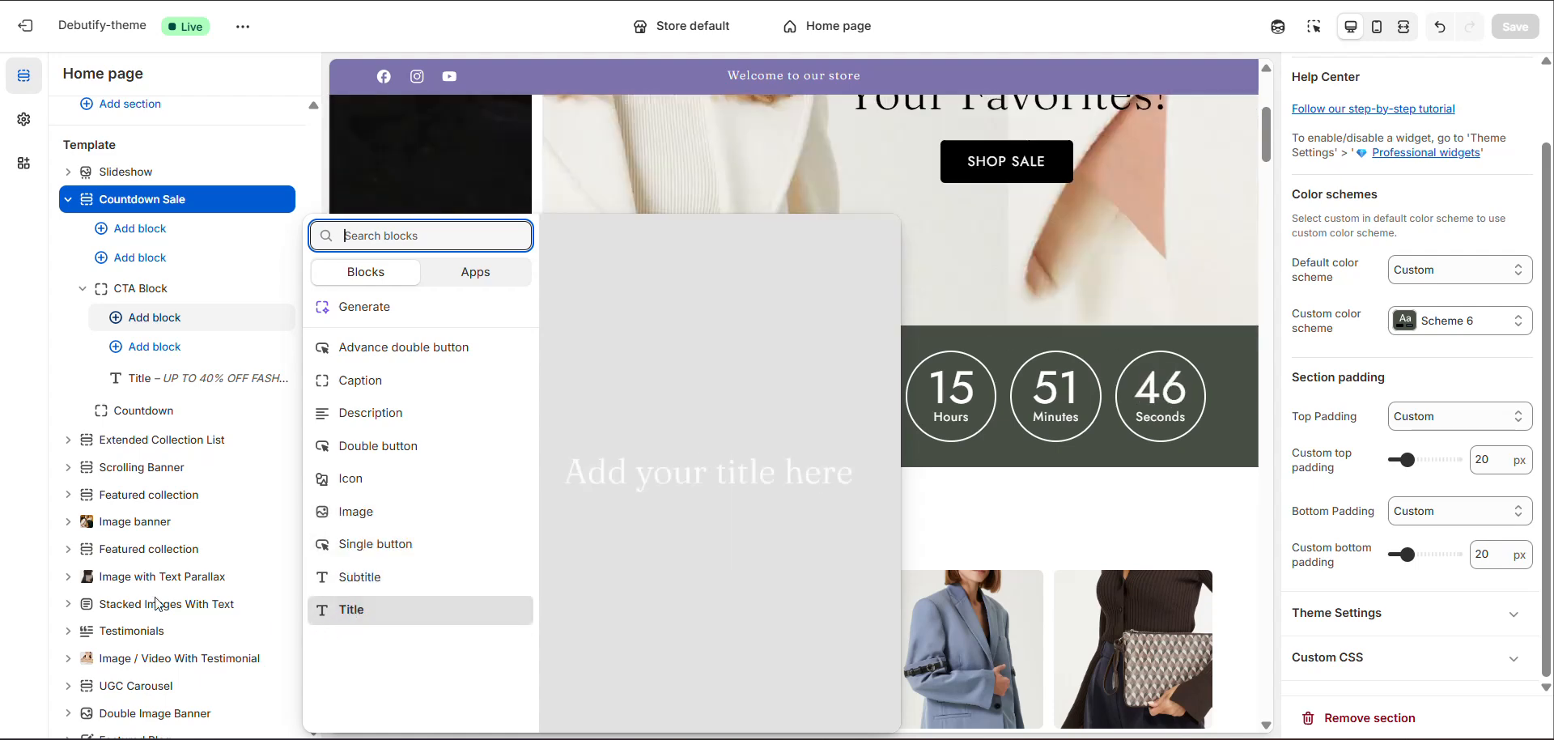
{"action": "left_click", "coordinate": [3, 582]}
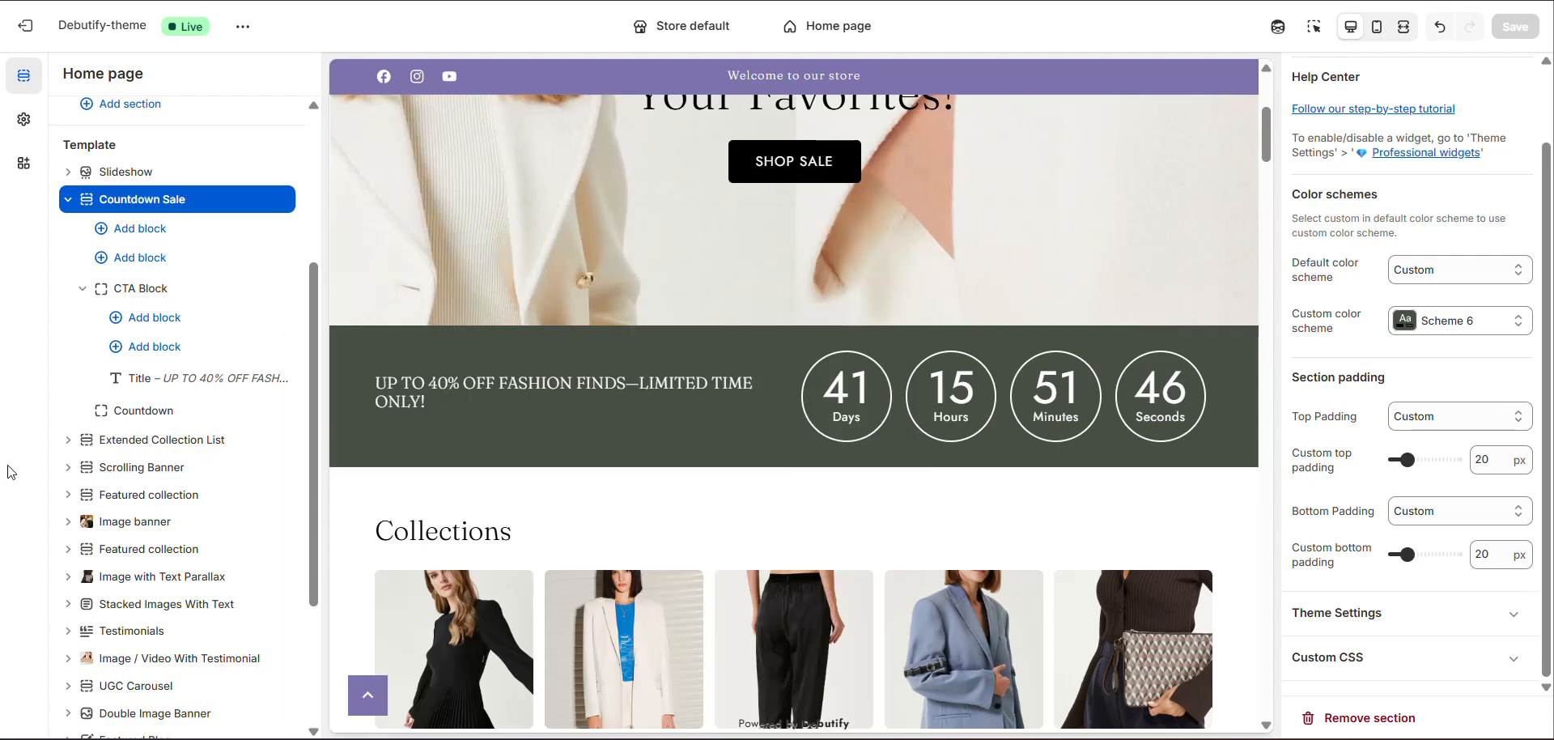
{"action": "left_click", "coordinate": [108, 413]}
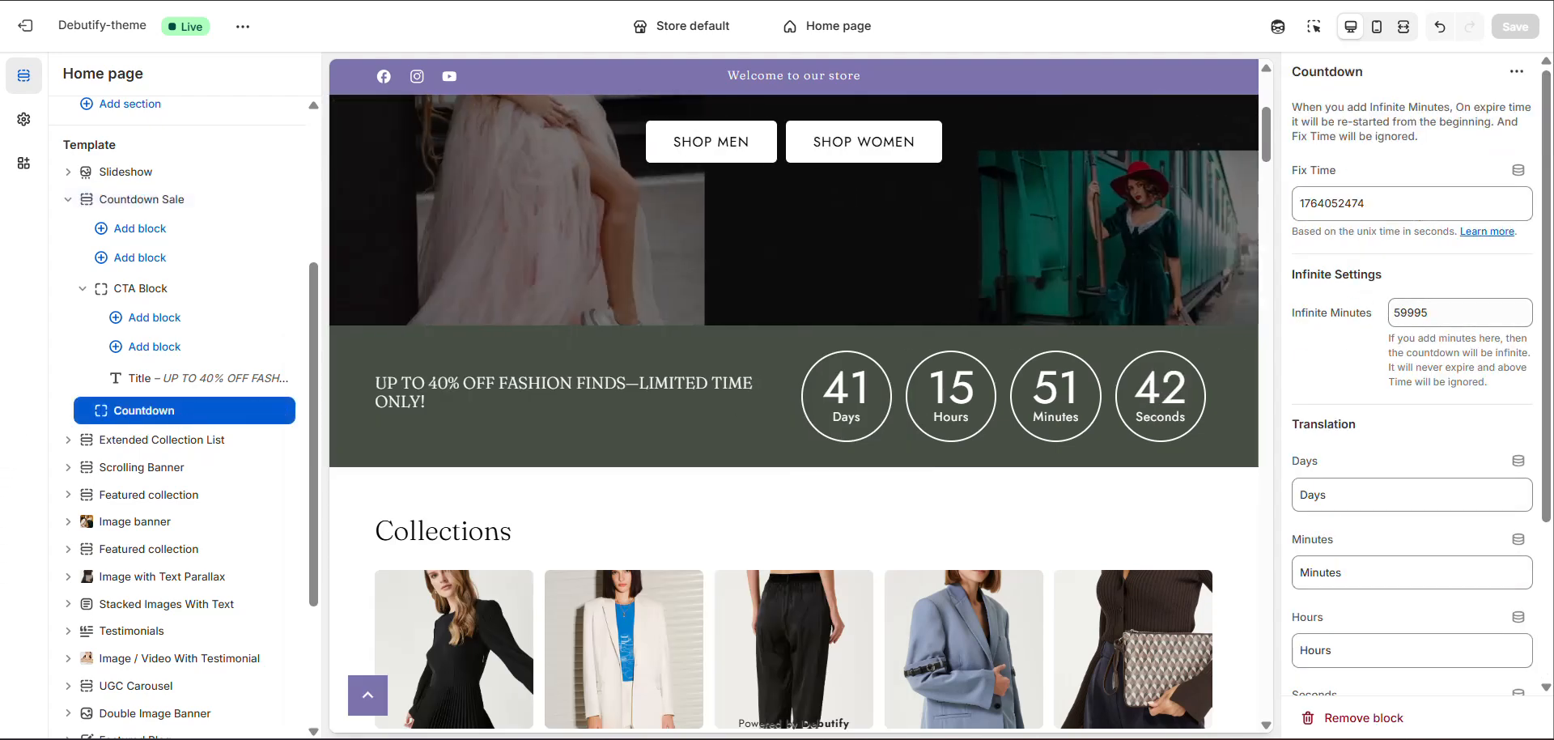
{"action": "scroll", "coordinate": [1326, 103], "scroll_direction": "down", "scroll_amount": 1}
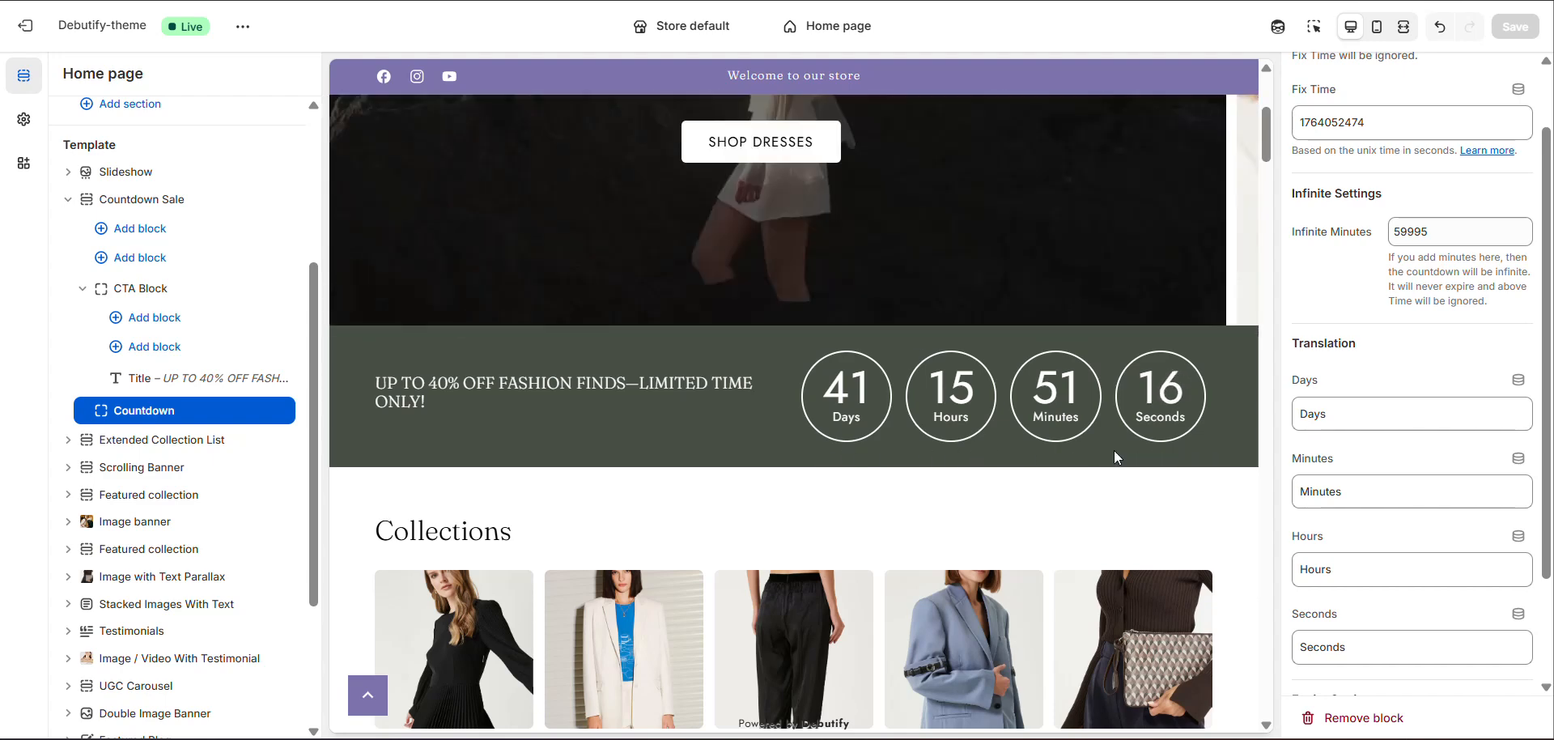
{"action": "scroll", "coordinate": [1340, 358], "scroll_direction": "down", "scroll_amount": 2}
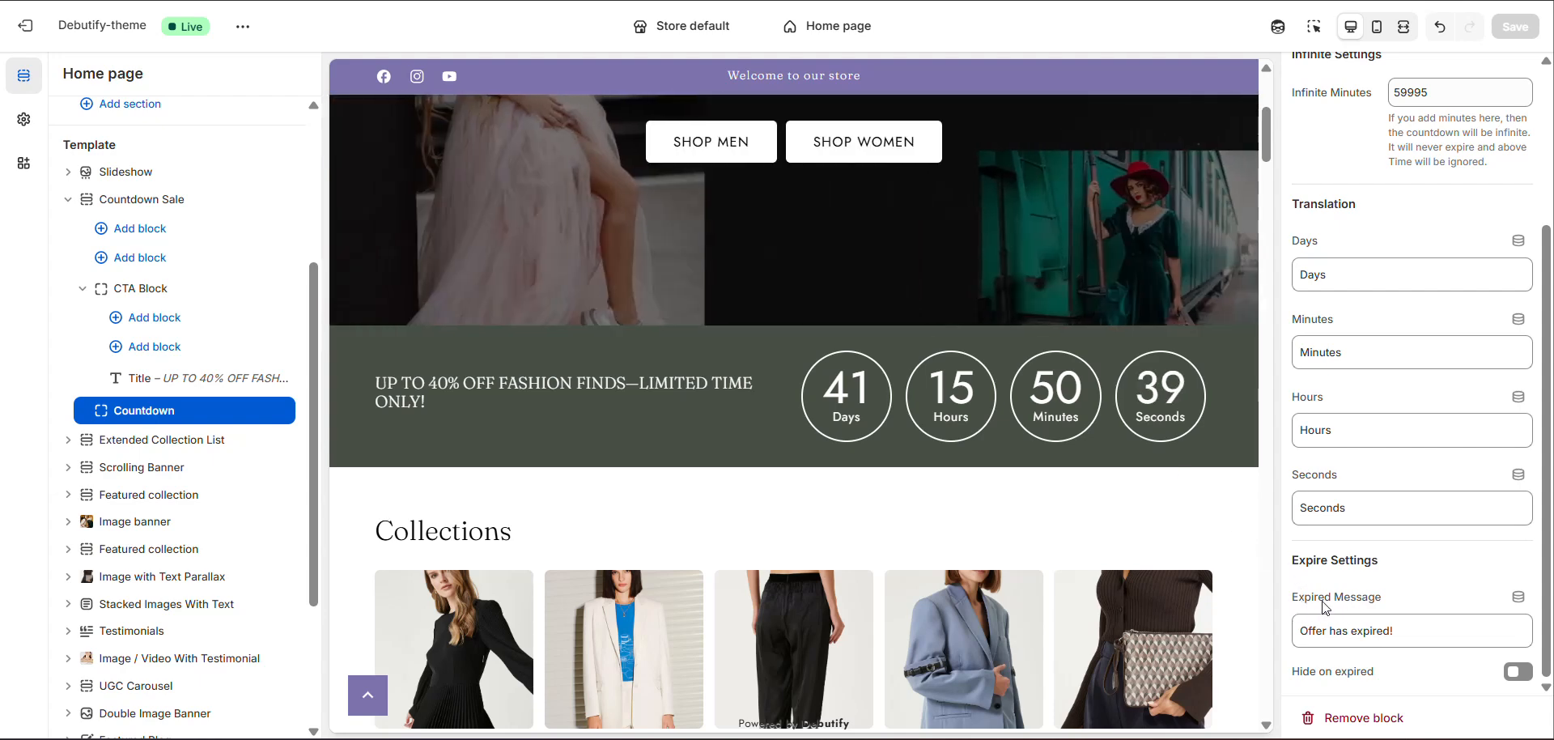
- Clear the Countdown block's Infinite Minutes value to preview the expired state, and undo the change
{"action": "left_click", "coordinate": [1427, 92]}
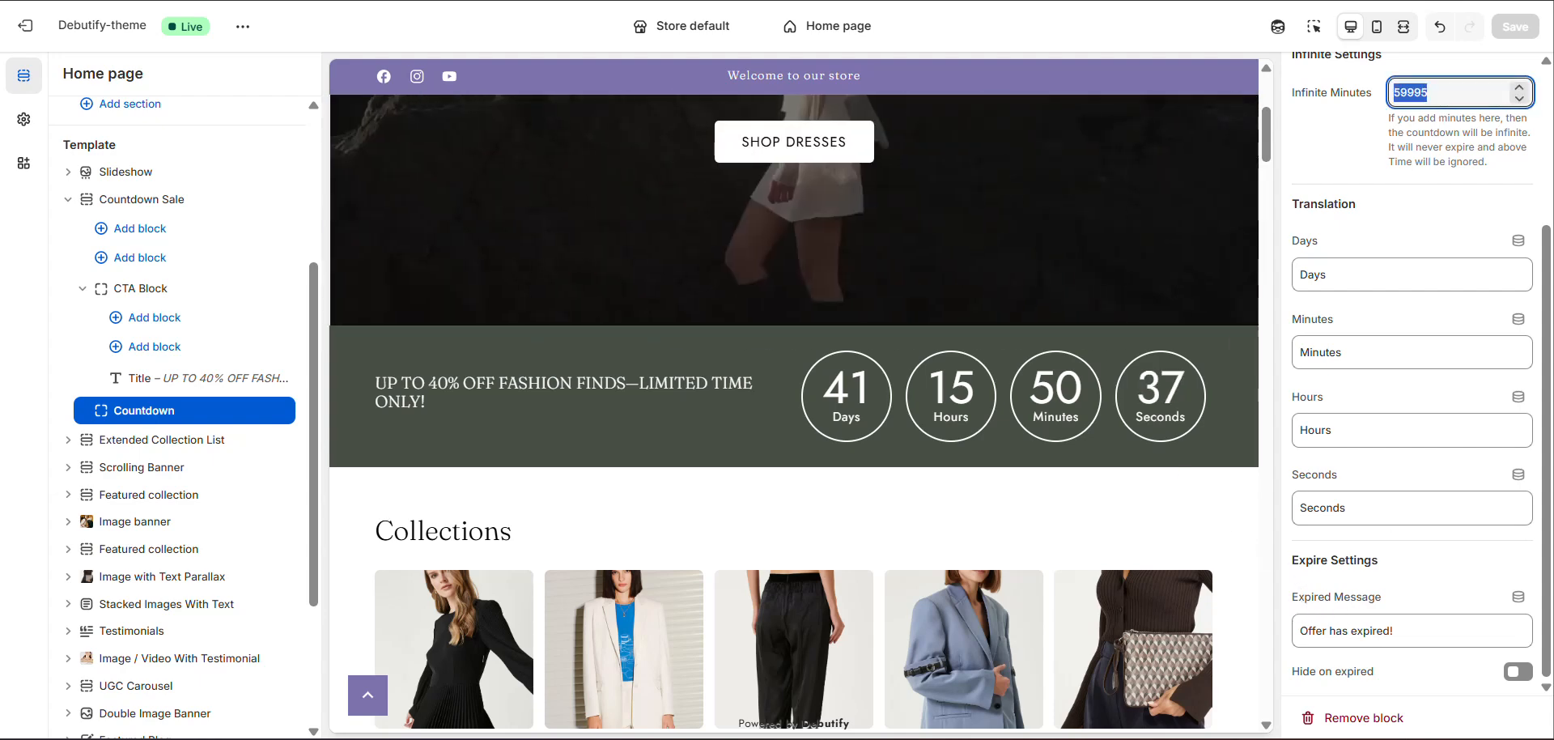
{"action": "key", "text": "BackSpace"}
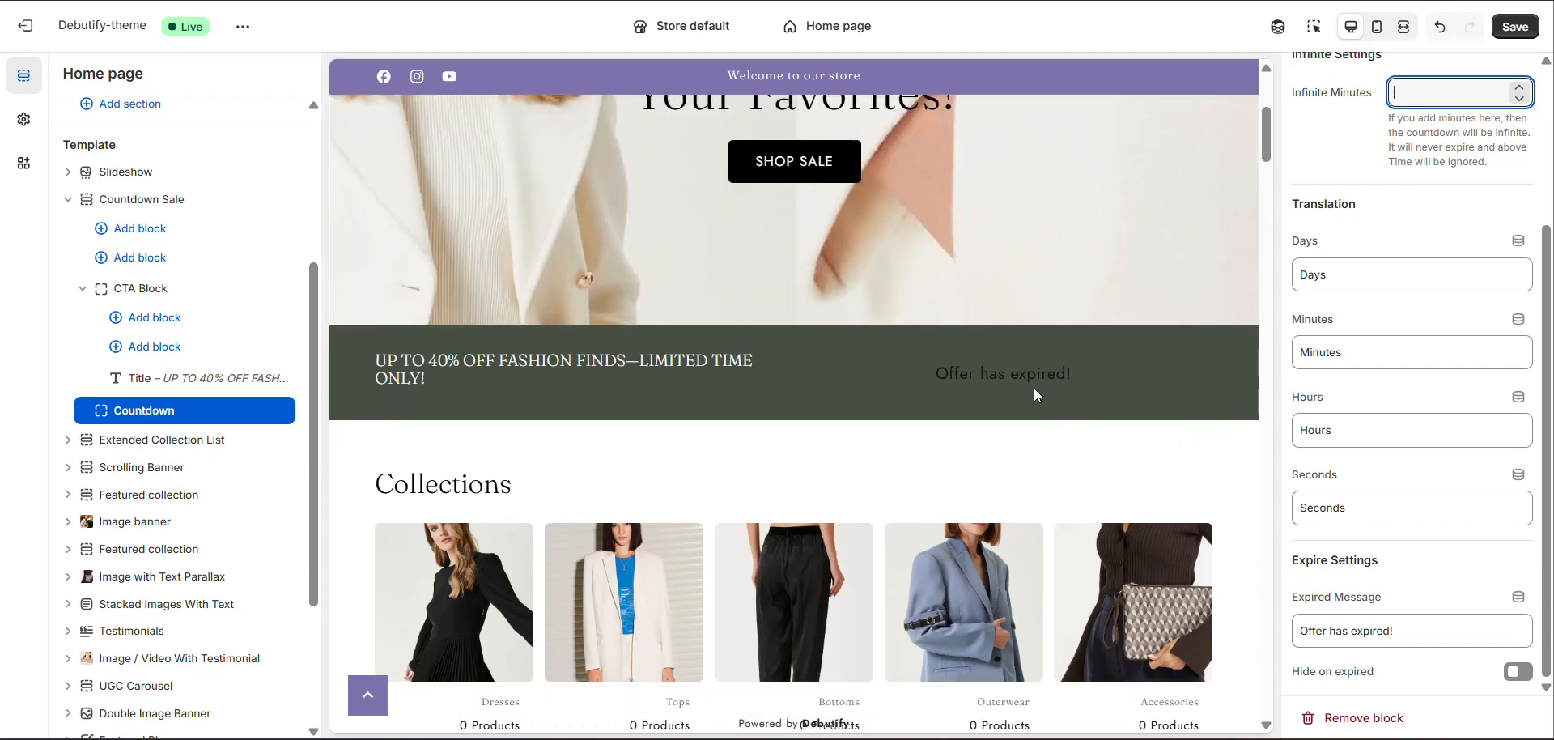
{"action": "left_click", "coordinate": [1466, 117]}
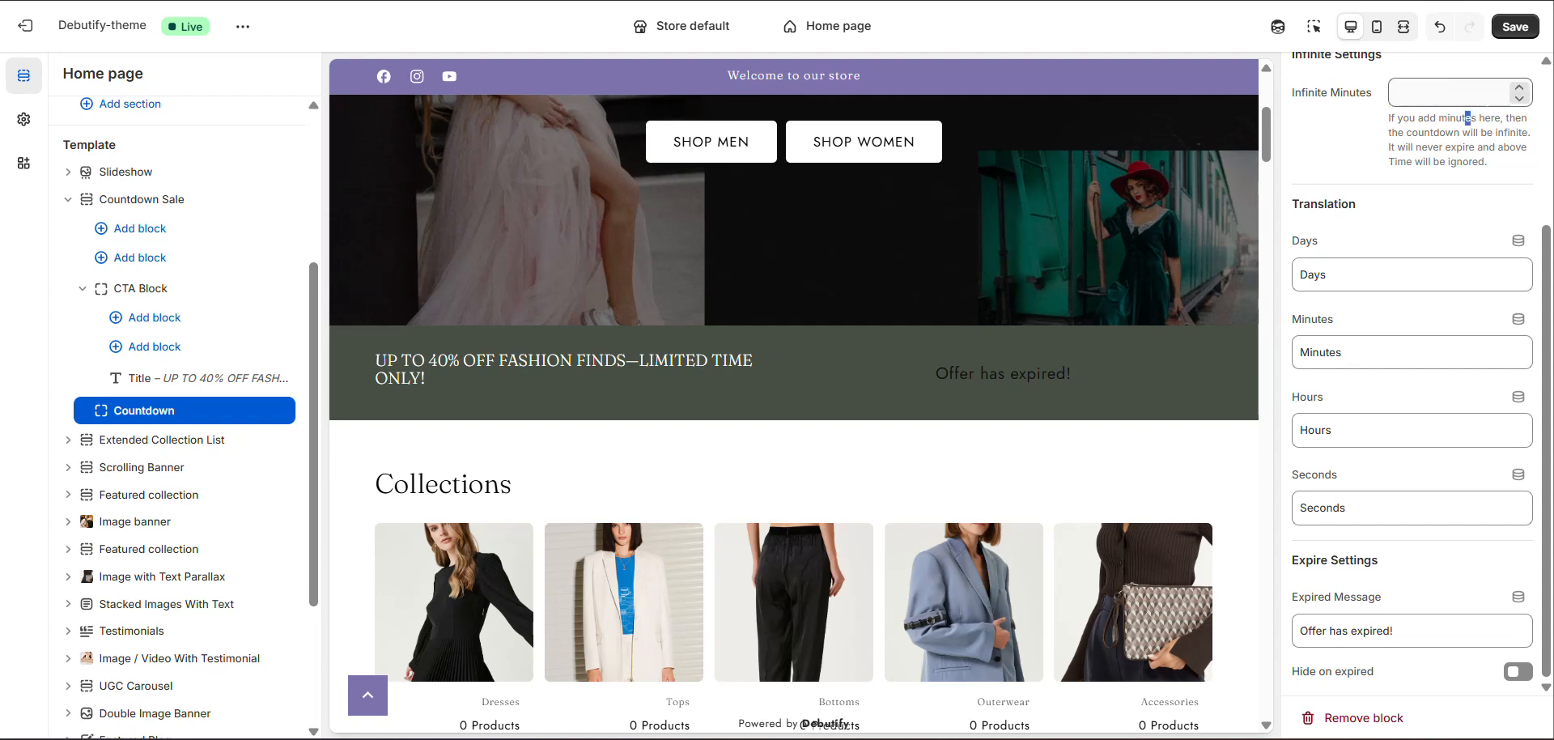
{"action": "key", "text": "ctrl+z"}
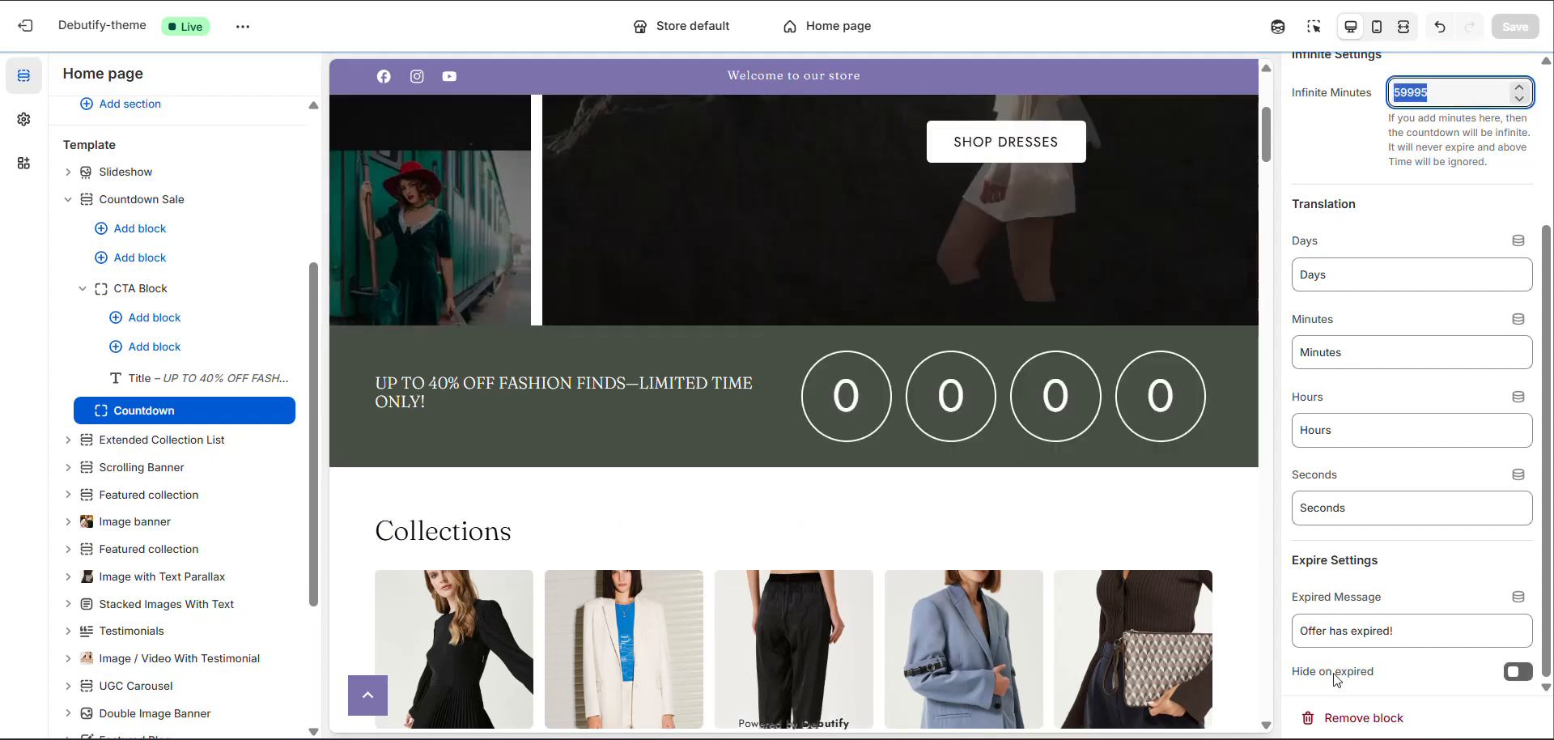
- Switch Hide on expired on for the Countdown block and back off again
{"action": "left_click", "coordinate": [1518, 677]}
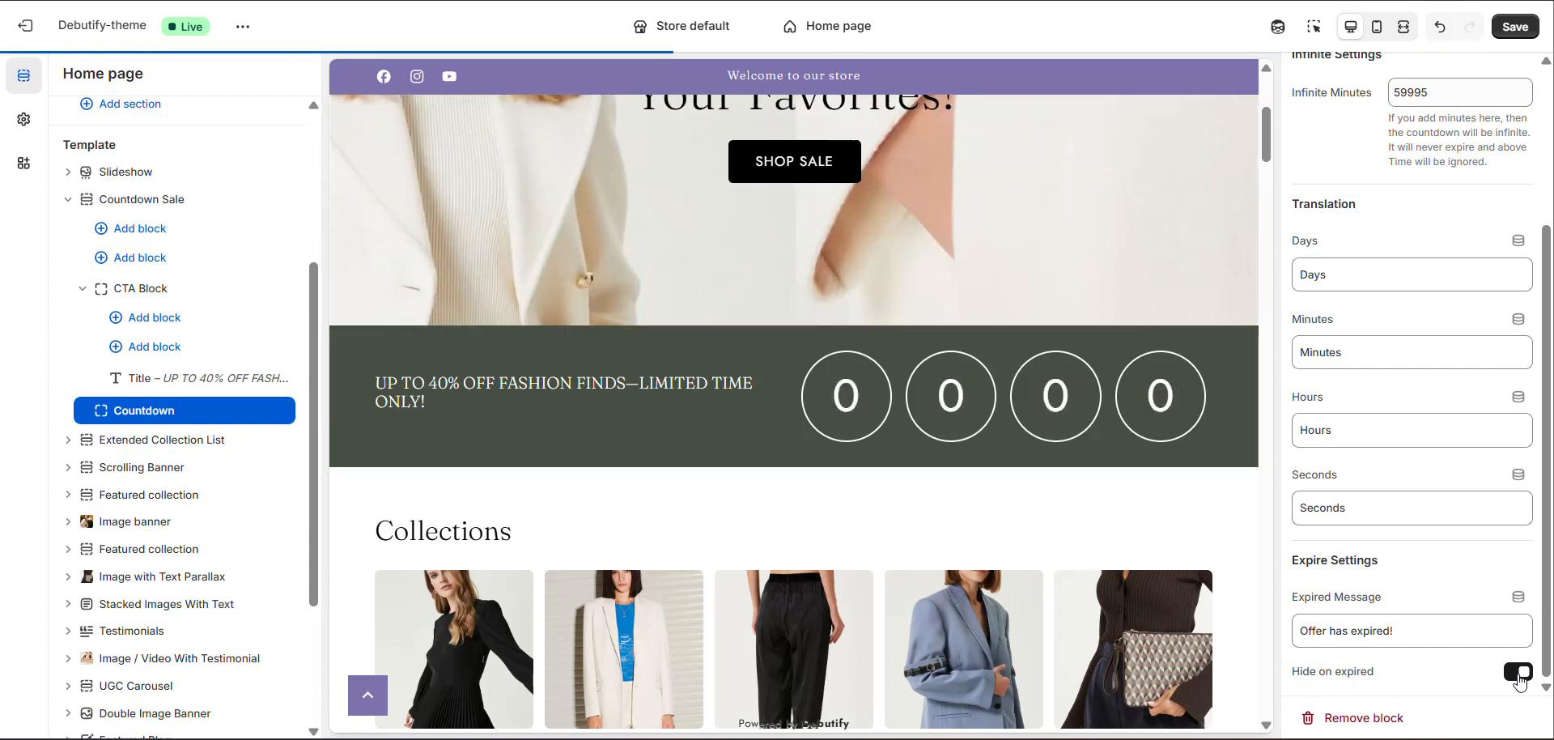
{"action": "left_click", "coordinate": [1519, 676]}
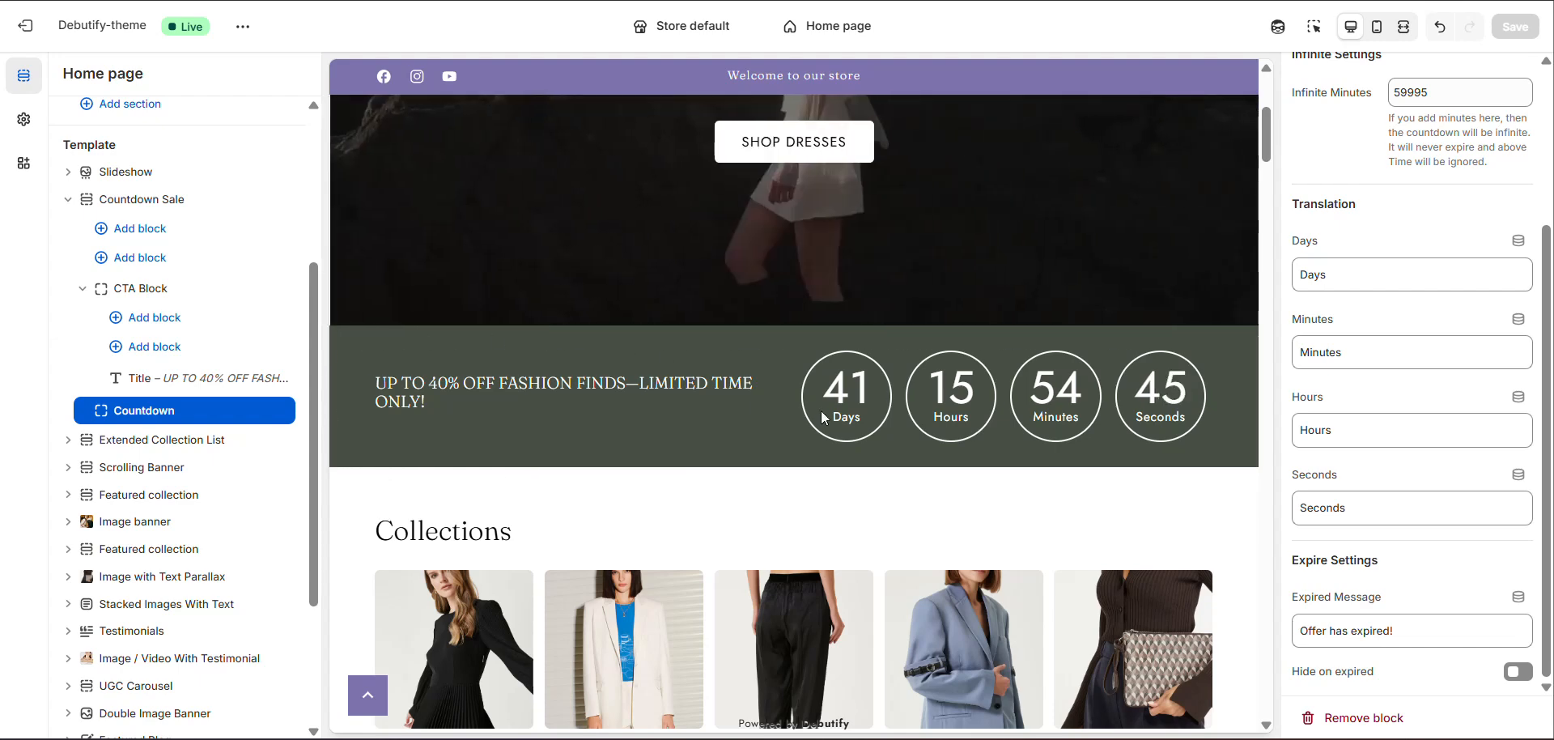
{"action": "scroll", "coordinate": [1457, 405], "scroll_direction": "up", "scroll_amount": 3}
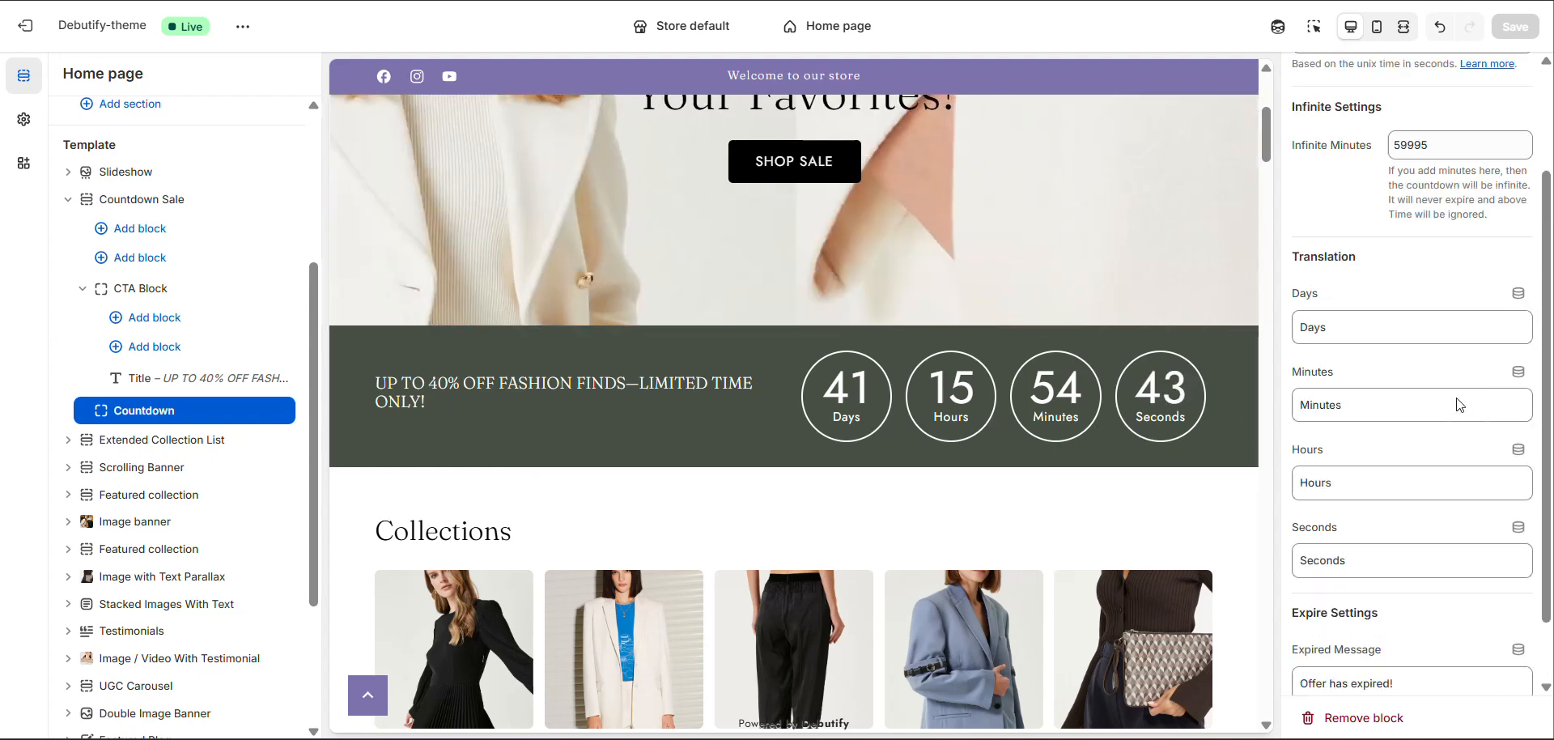